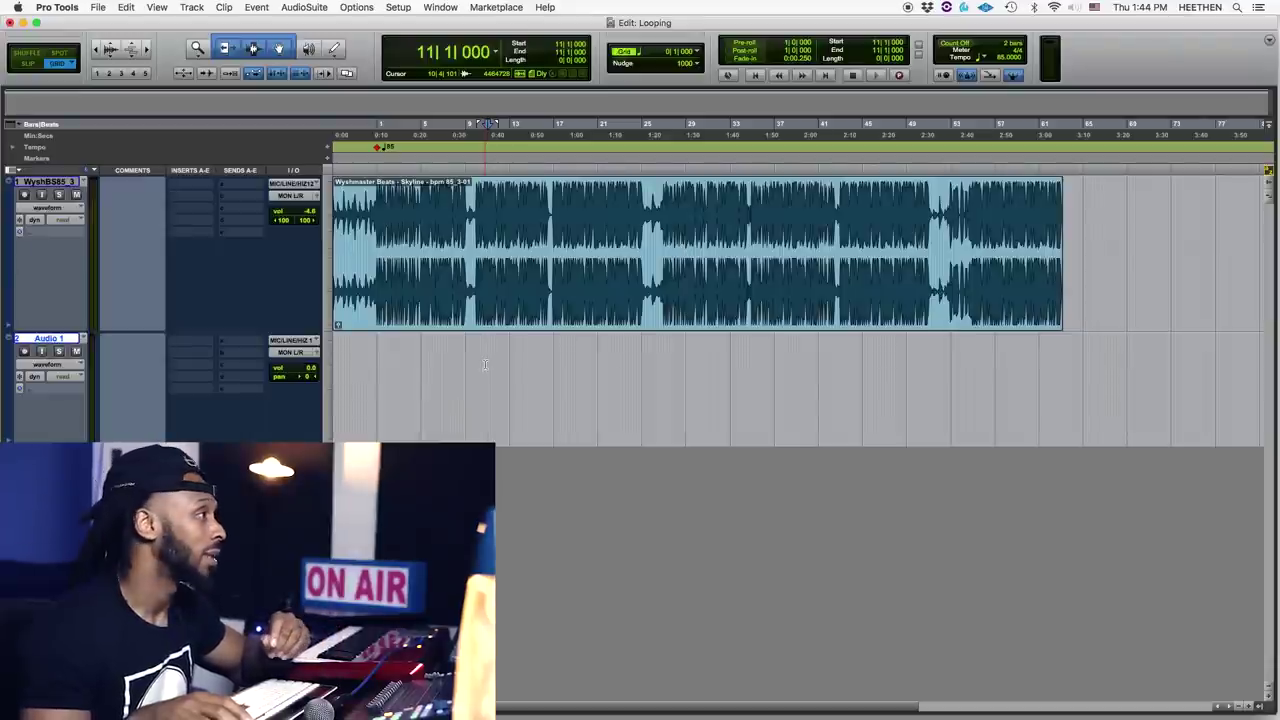
# - Enable Loop Playback and check that the option is ticked
pyautogui.click(374, 8)
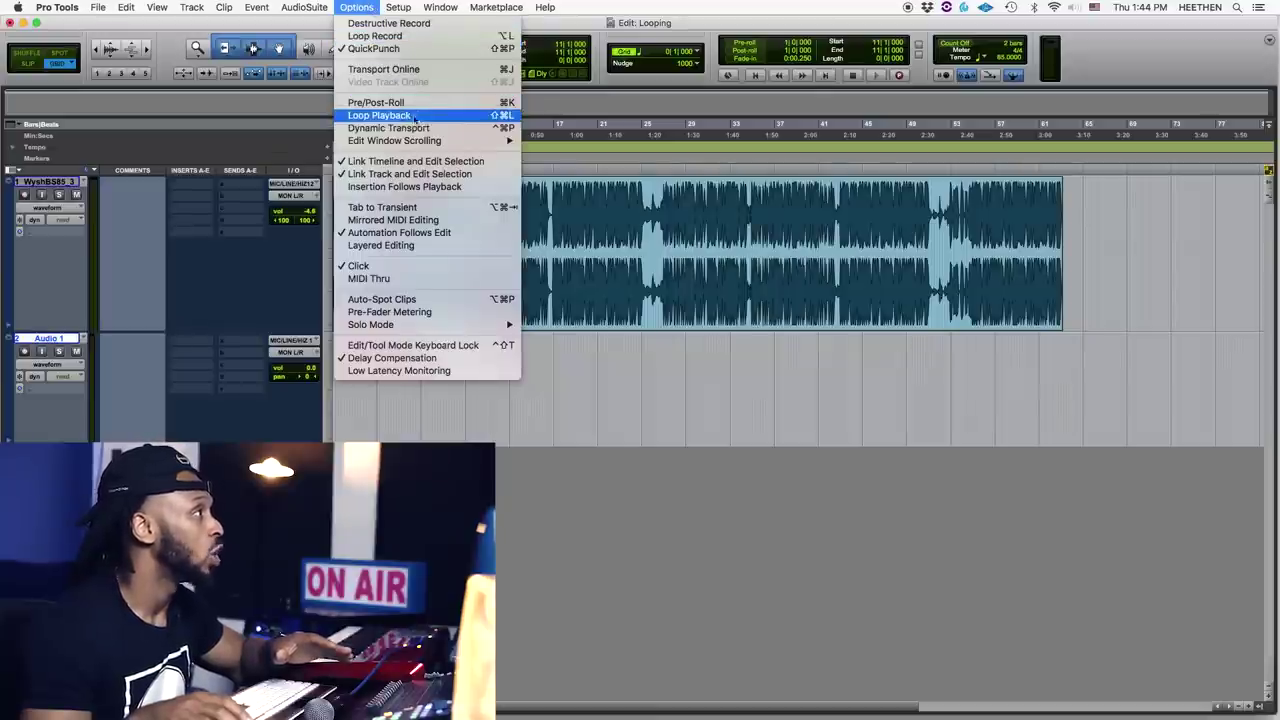
pyautogui.click(356, 120)
pyautogui.click(357, 7)
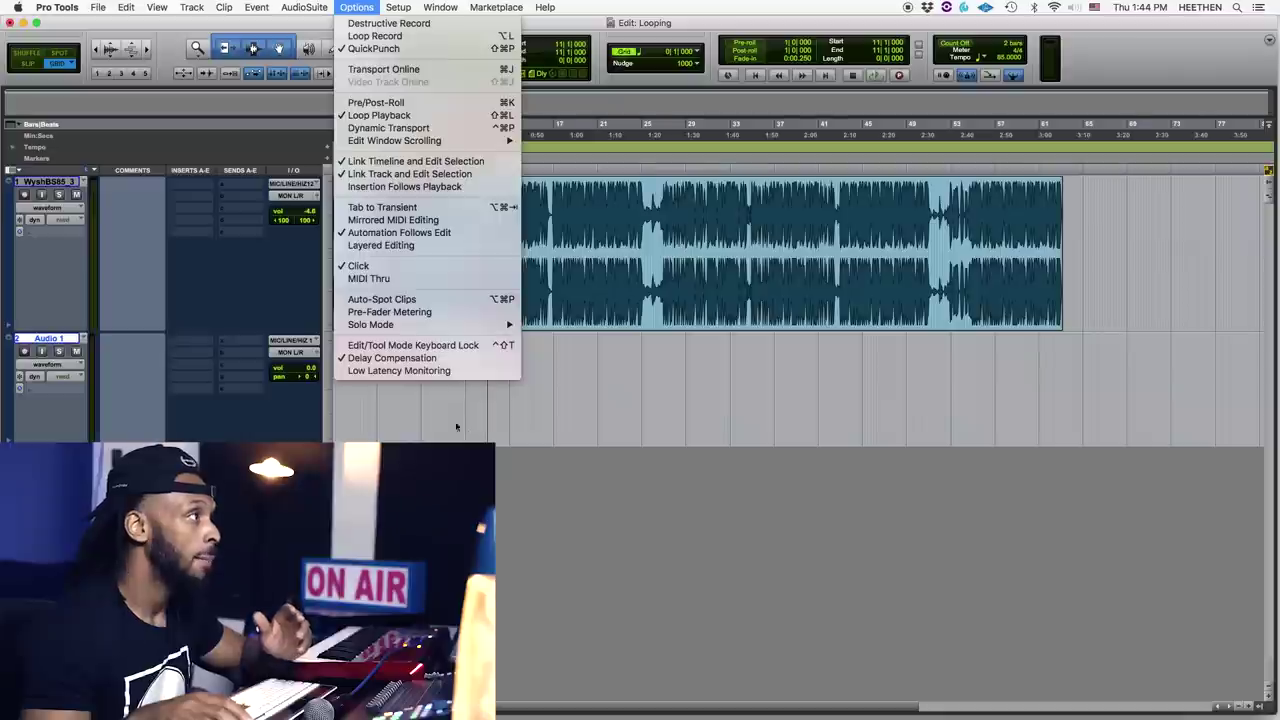
pyautogui.click(474, 434)
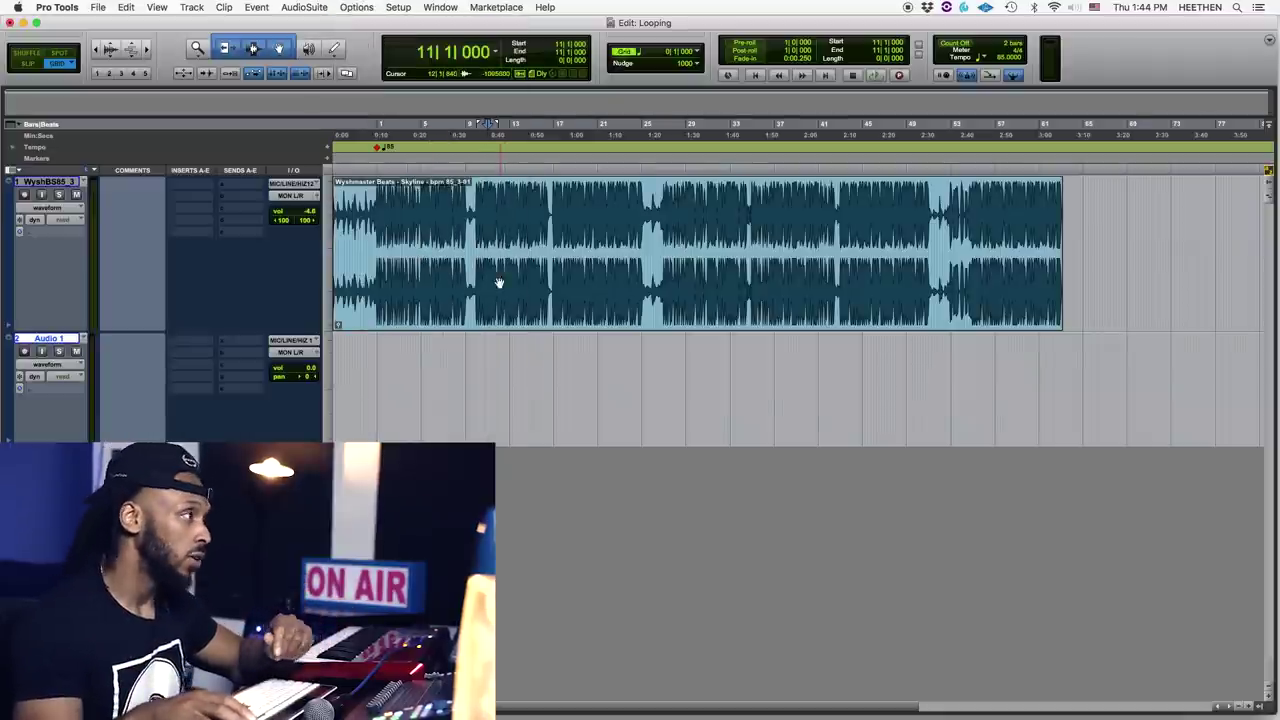
# - Show the floating Transport window and place it just below the tracks
pyautogui.press('super+1')
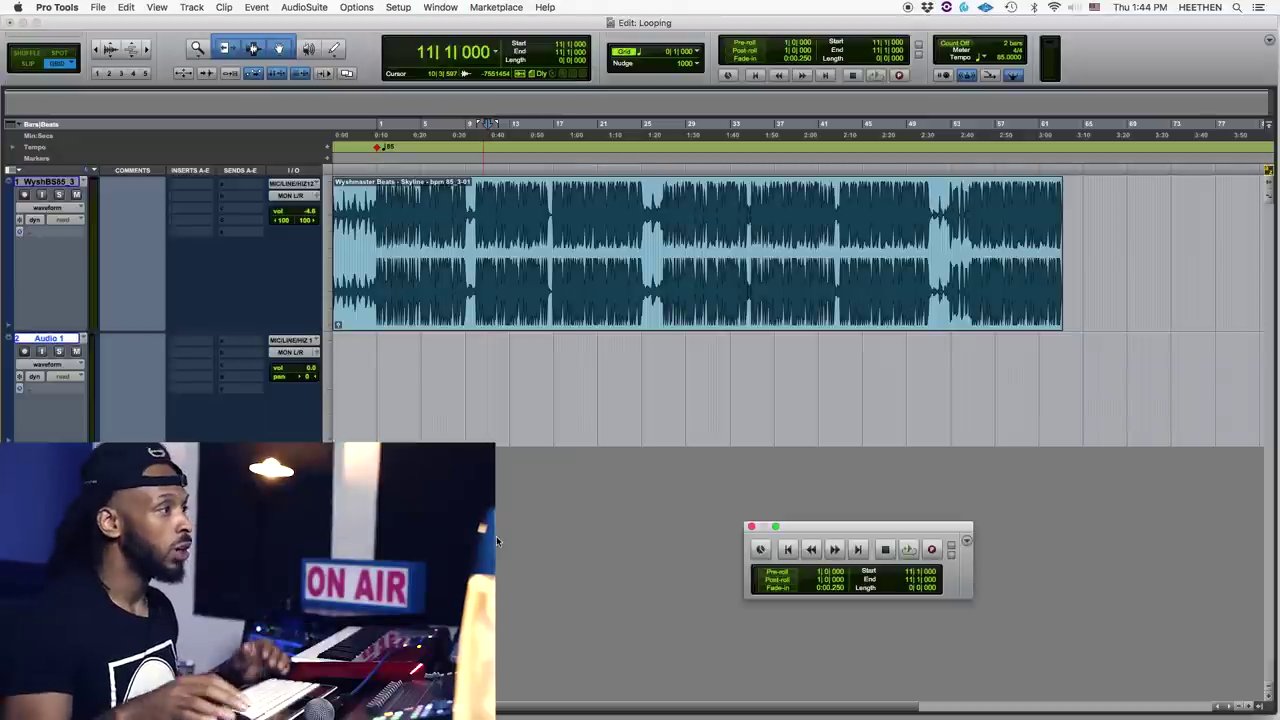
pyautogui.moveTo(866, 531); pyautogui.dragTo(620, 462)
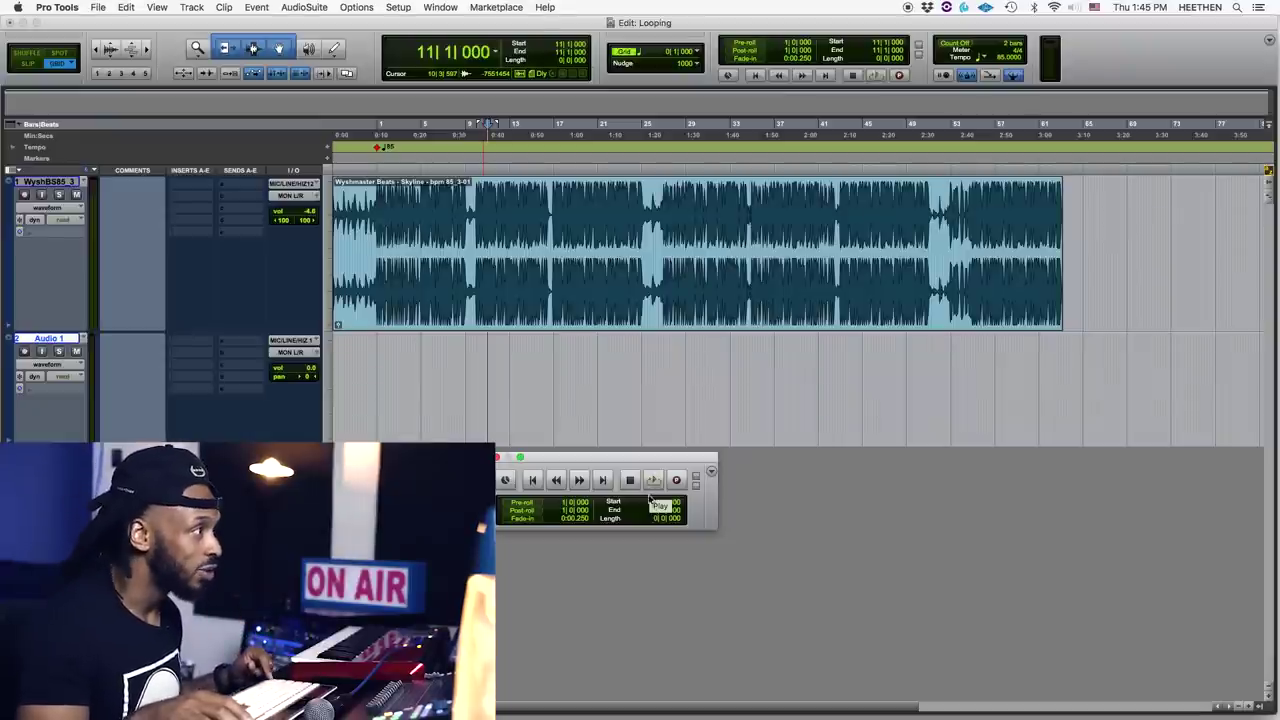
# - Toggle loop playback off and on again using the play controls of both the floating and the main transport
pyautogui.click(653, 482)
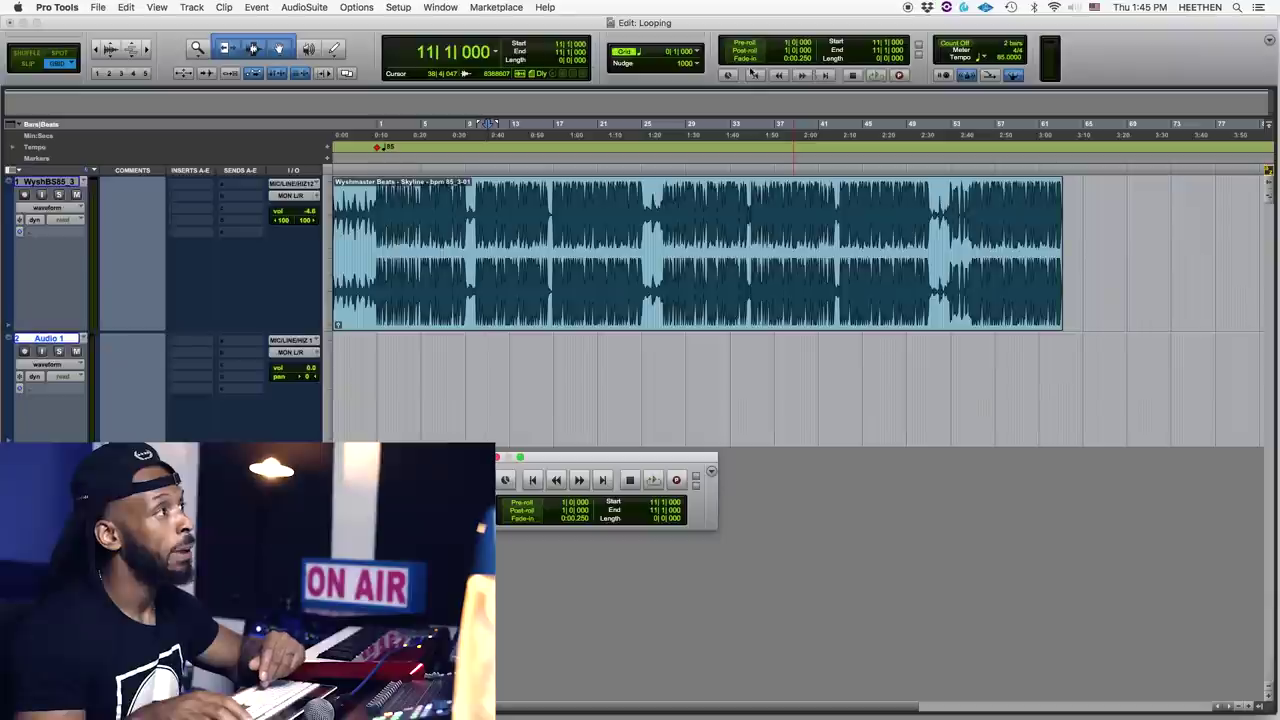
pyautogui.keyDown('ctrl'); pyautogui.click(874, 79); pyautogui.keyUp('ctrl')
pyautogui.keyDown('ctrl'); pyautogui.click(875, 77); pyautogui.keyUp('ctrl')
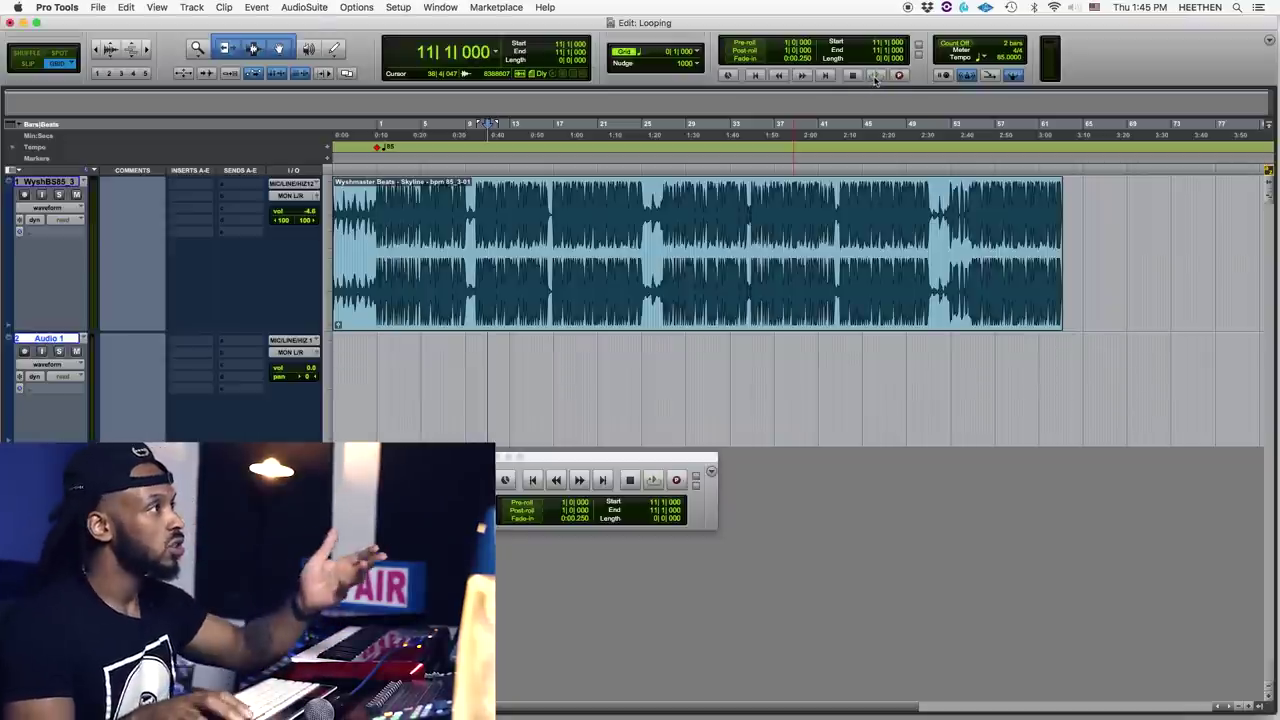
pyautogui.rightClick(875, 79)
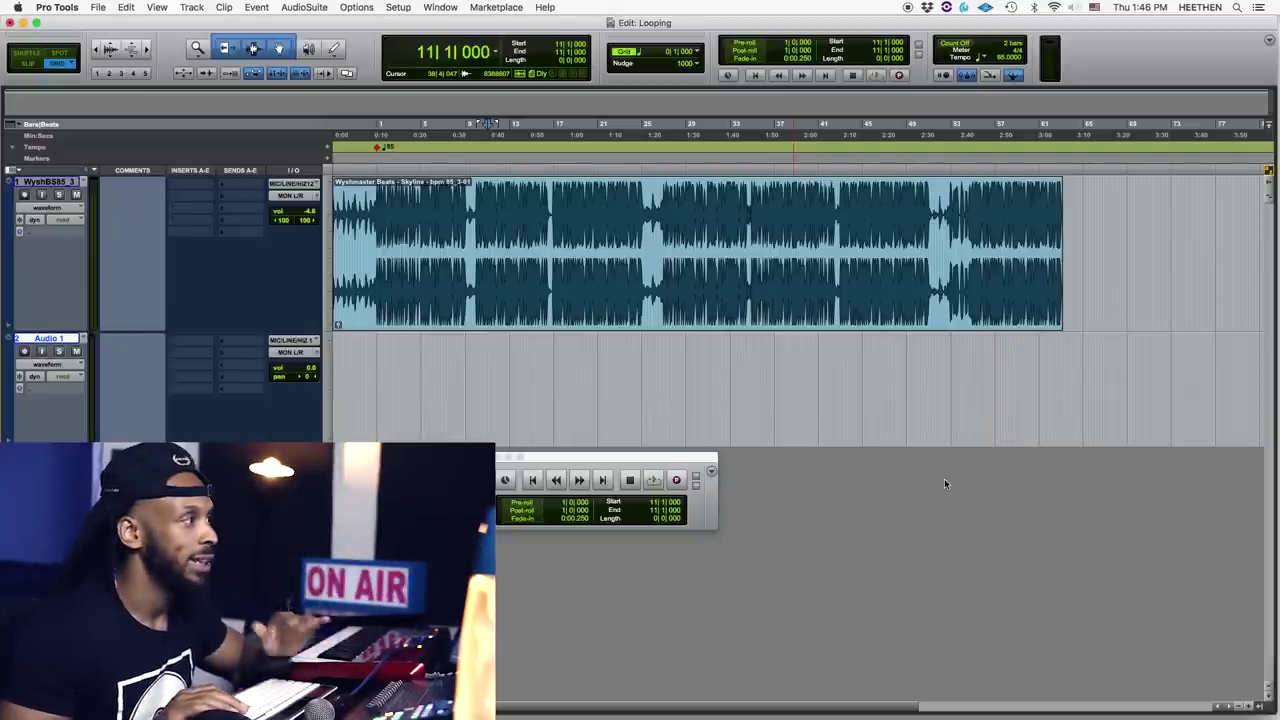
pyautogui.press('super+shift+l')
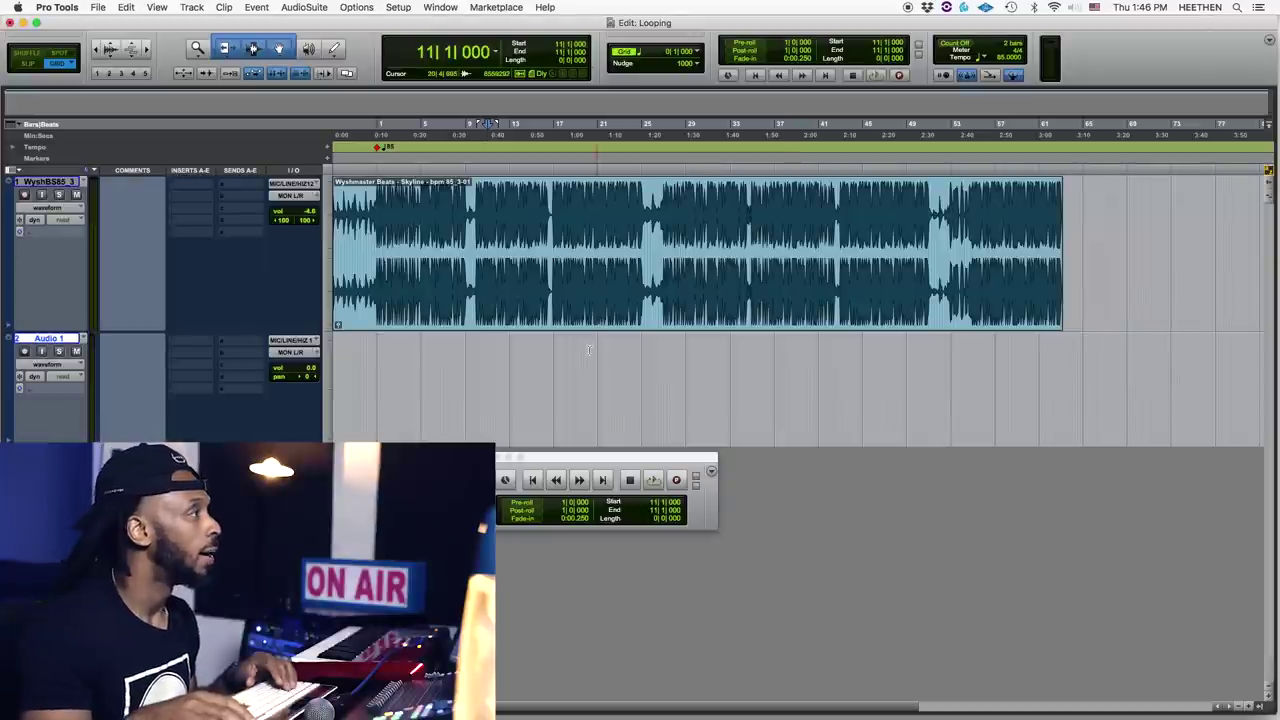
# - Try selecting 1|2 to 7|1 on the beat track and 9|3 to 15|2 along the timeline ruler, and clear the selection
pyautogui.click(380, 217)
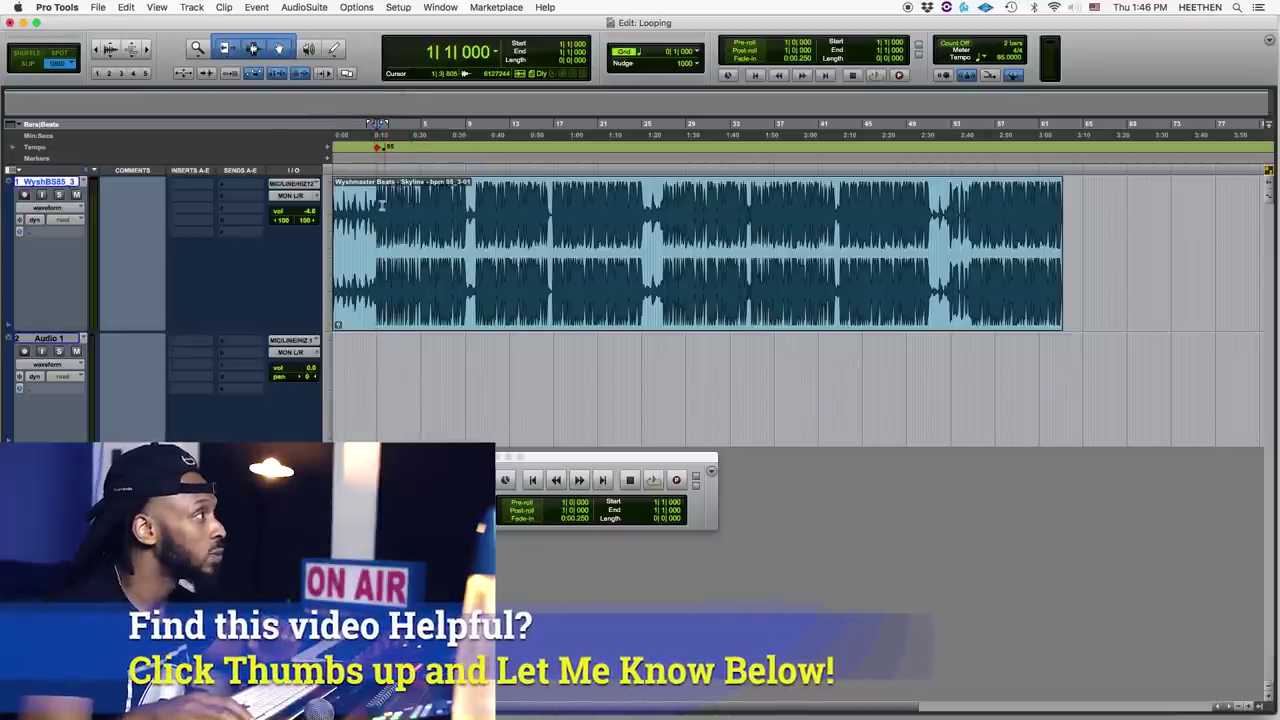
pyautogui.moveTo(380, 205); pyautogui.dragTo(443, 200)
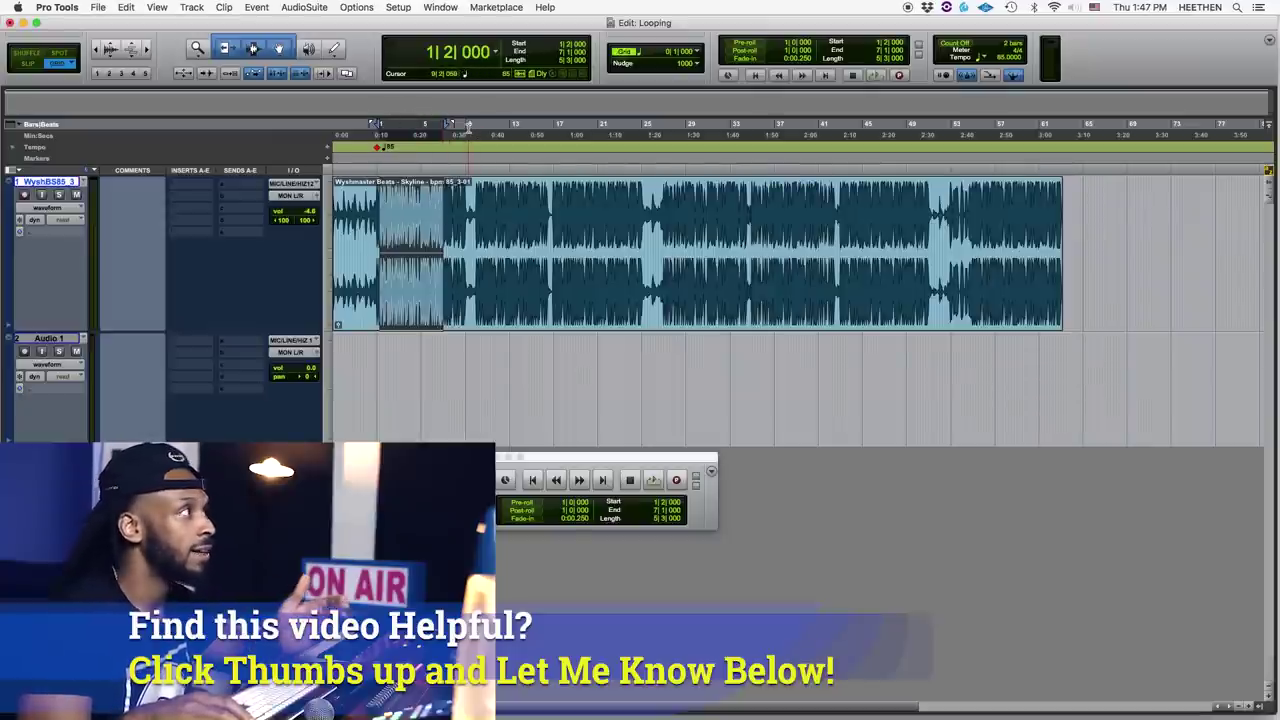
pyautogui.moveTo(468, 125); pyautogui.dragTo(539, 125)
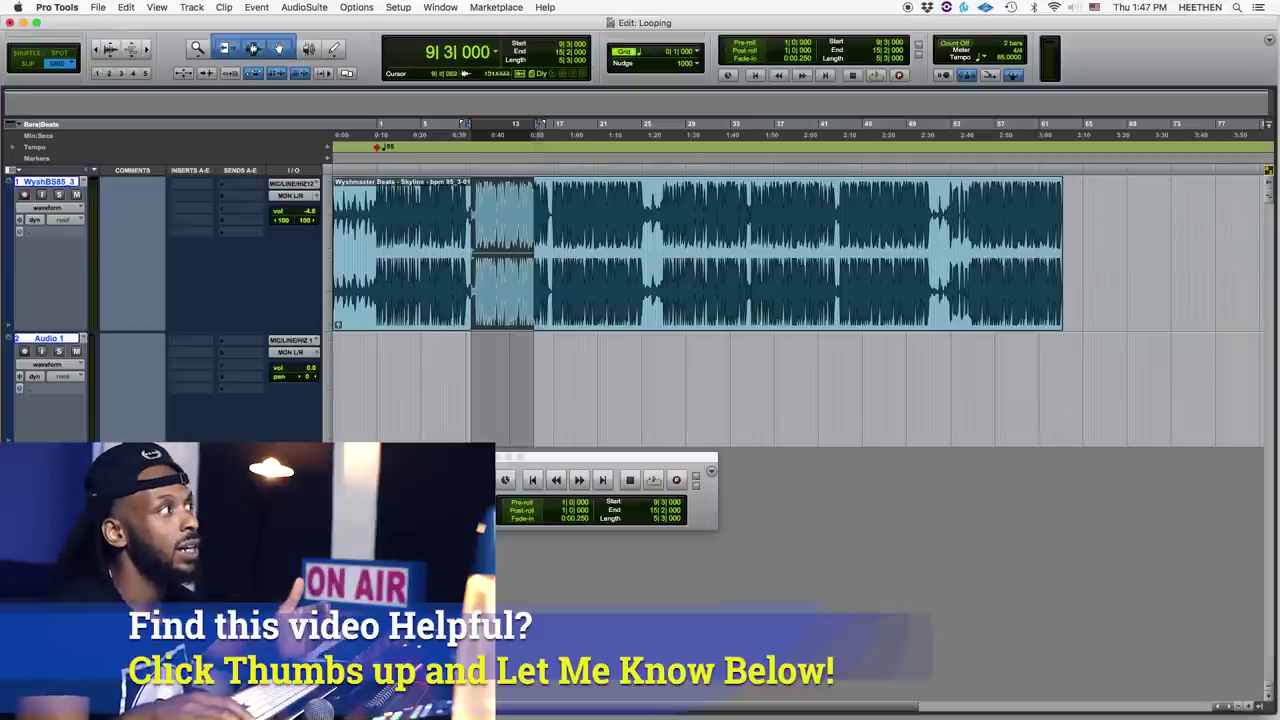
pyautogui.click(491, 210)
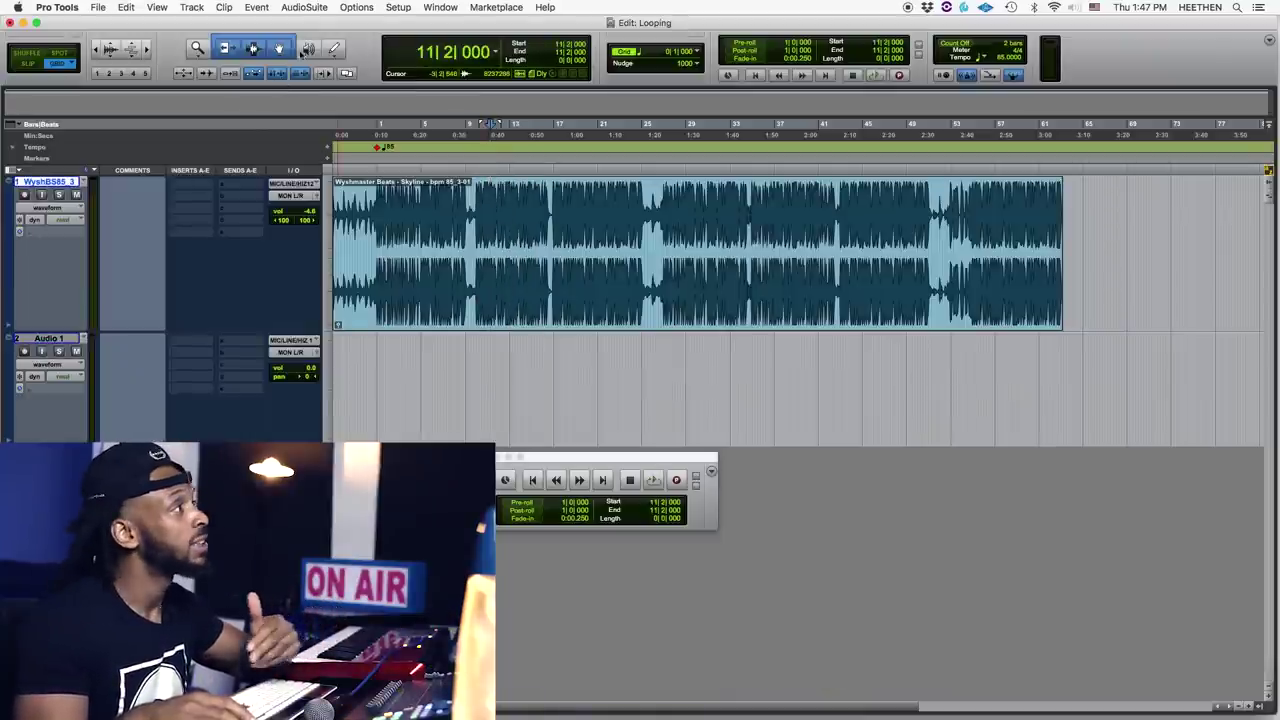
pyautogui.click(362, 7)
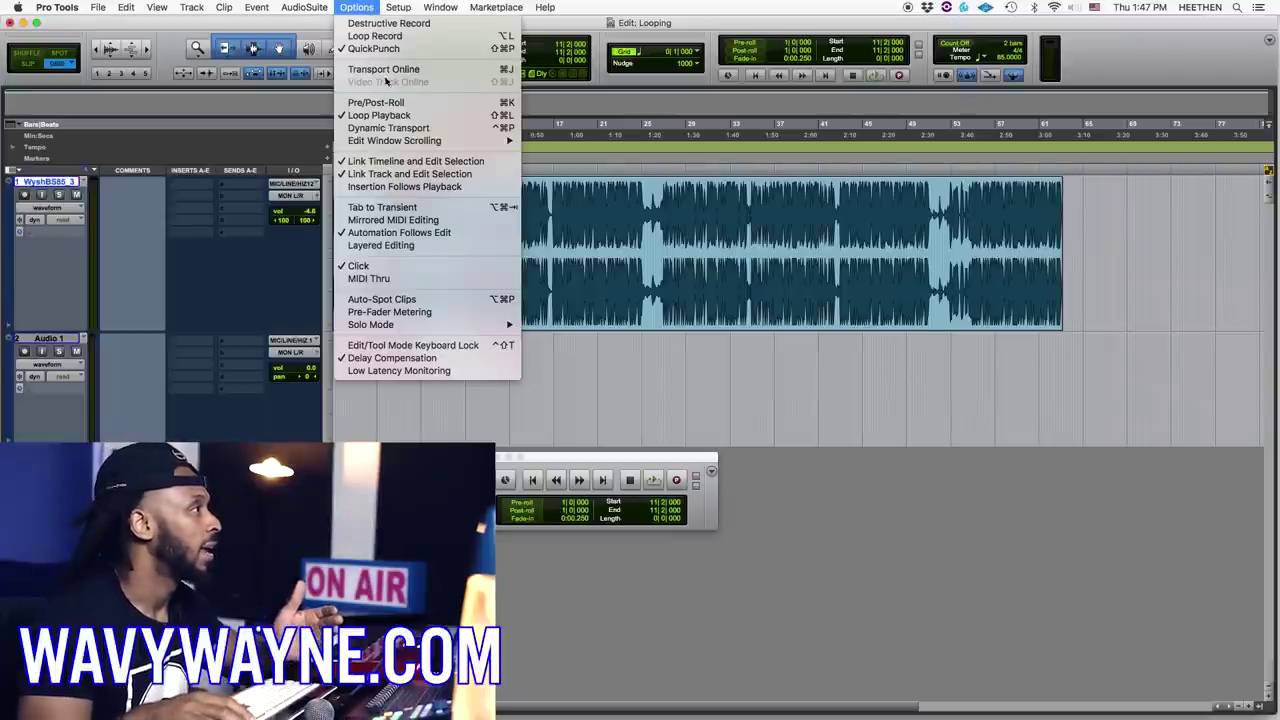
pyautogui.click(710, 236)
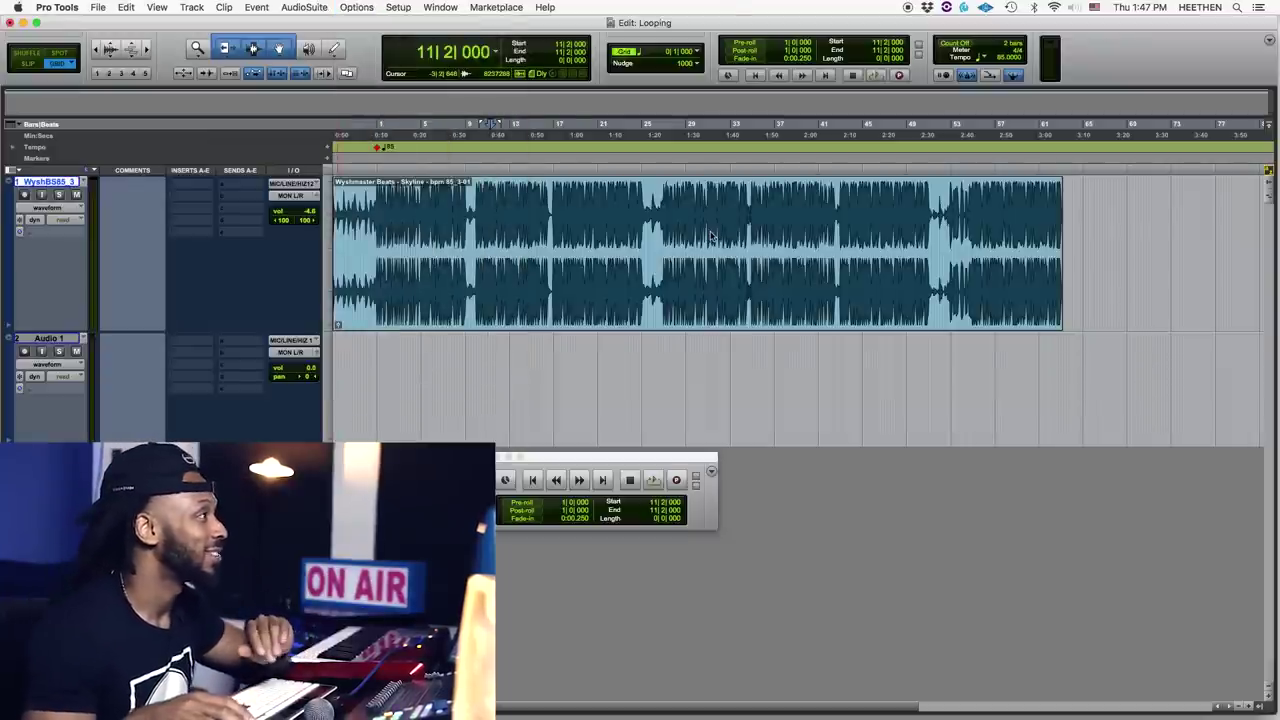
# - Set the grid value to 1 bar and place the edit cursor at bar 1 of the beat track
pyautogui.click(652, 52)
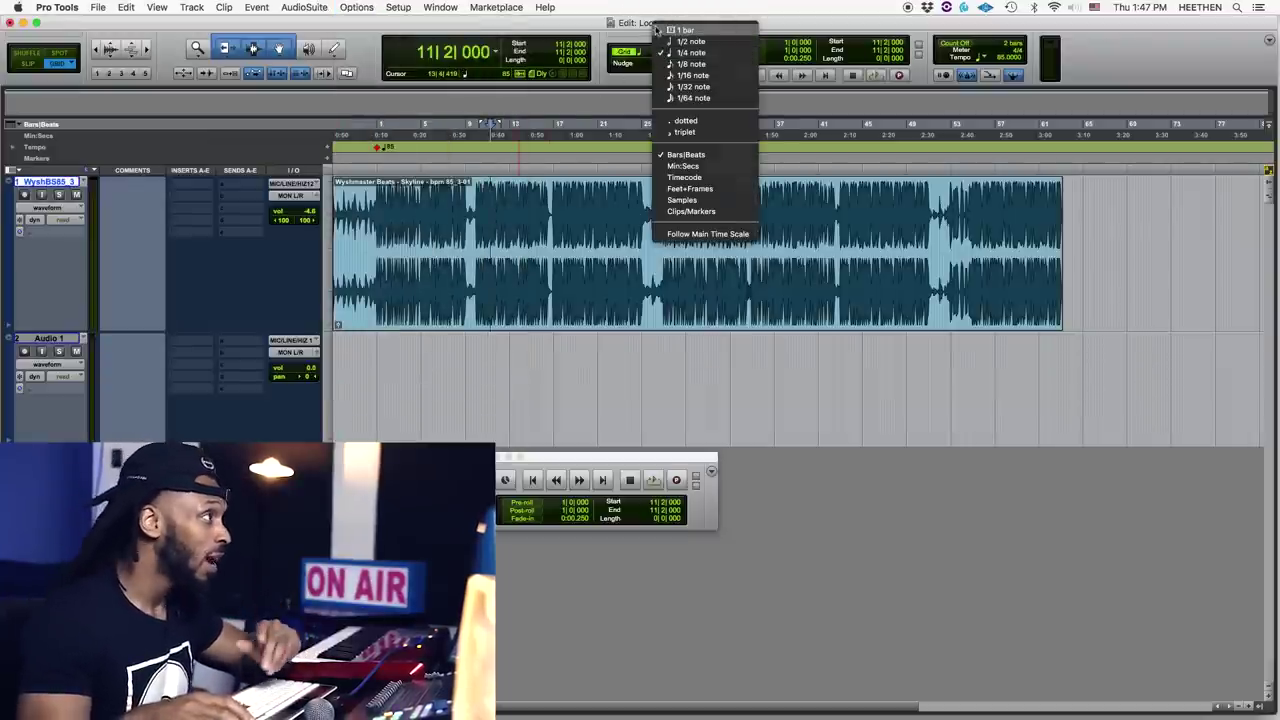
pyautogui.click(685, 30)
pyautogui.click(372, 200)
pyautogui.press('super+bracketright')
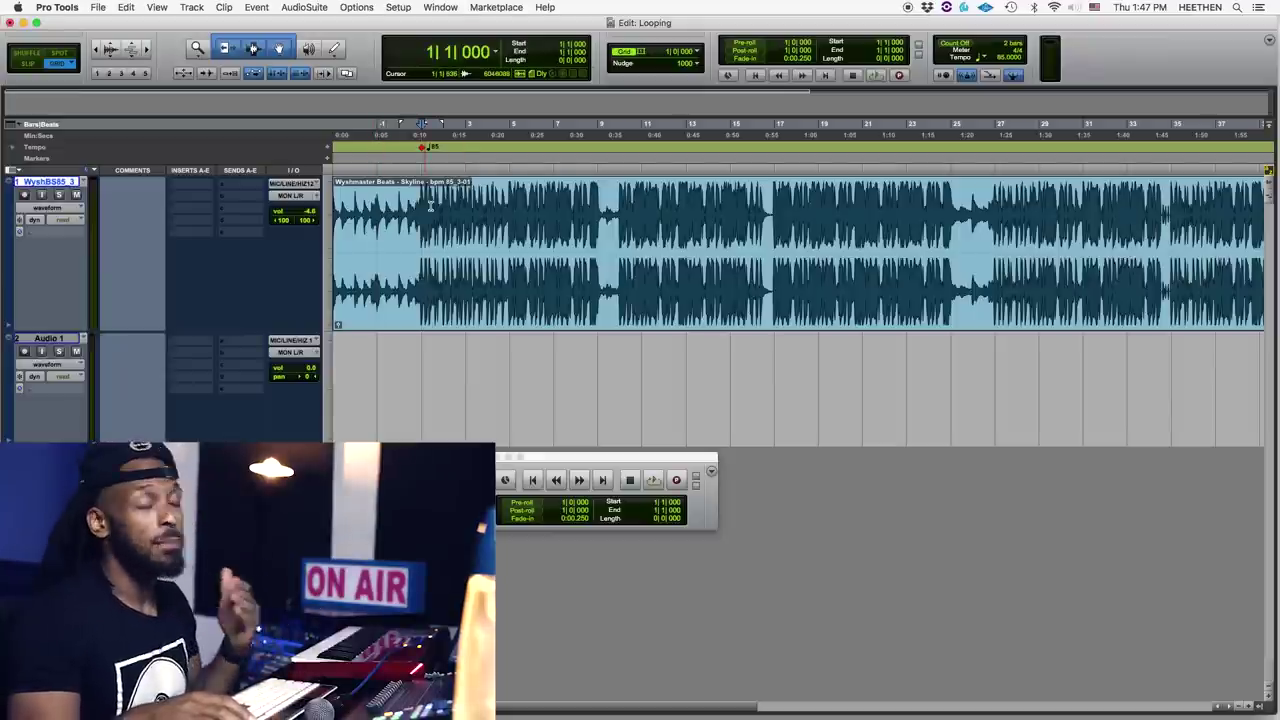
# - Select the beat from 1|1 to 5|1, play the four-bar selection as a loop and stop playback
pyautogui.moveTo(424, 194); pyautogui.dragTo(500, 194)
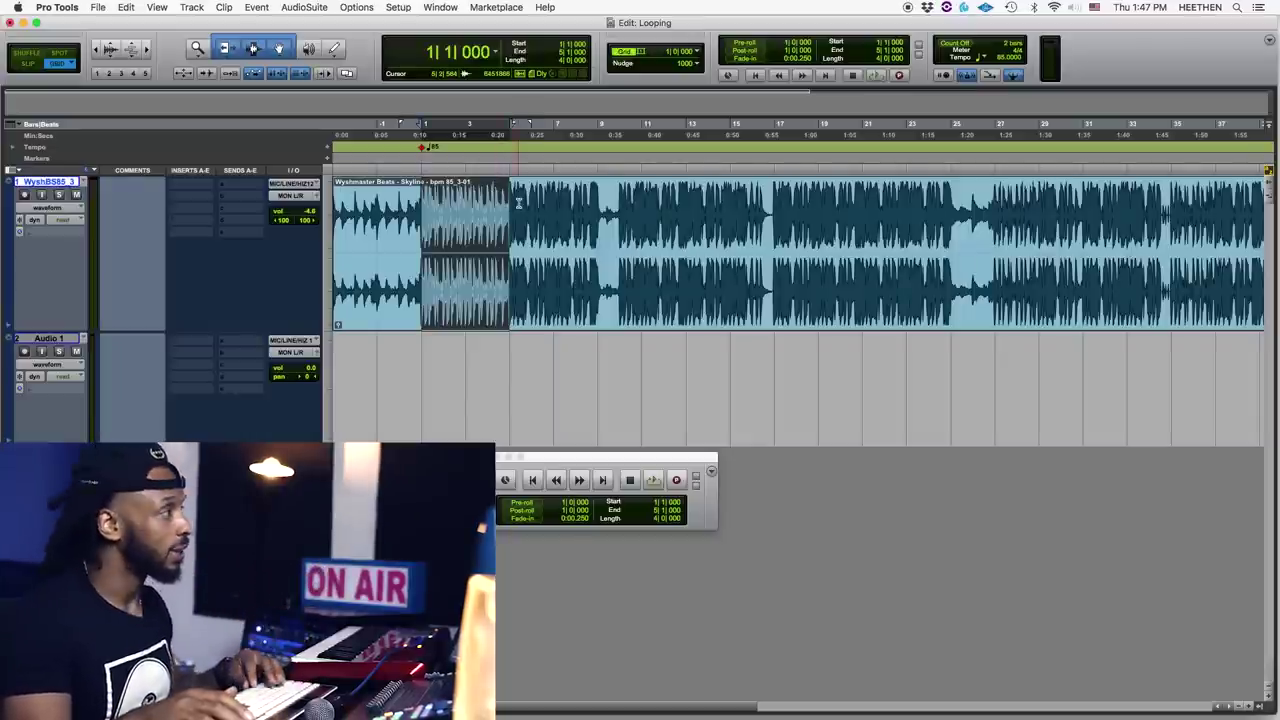
pyautogui.press('space')
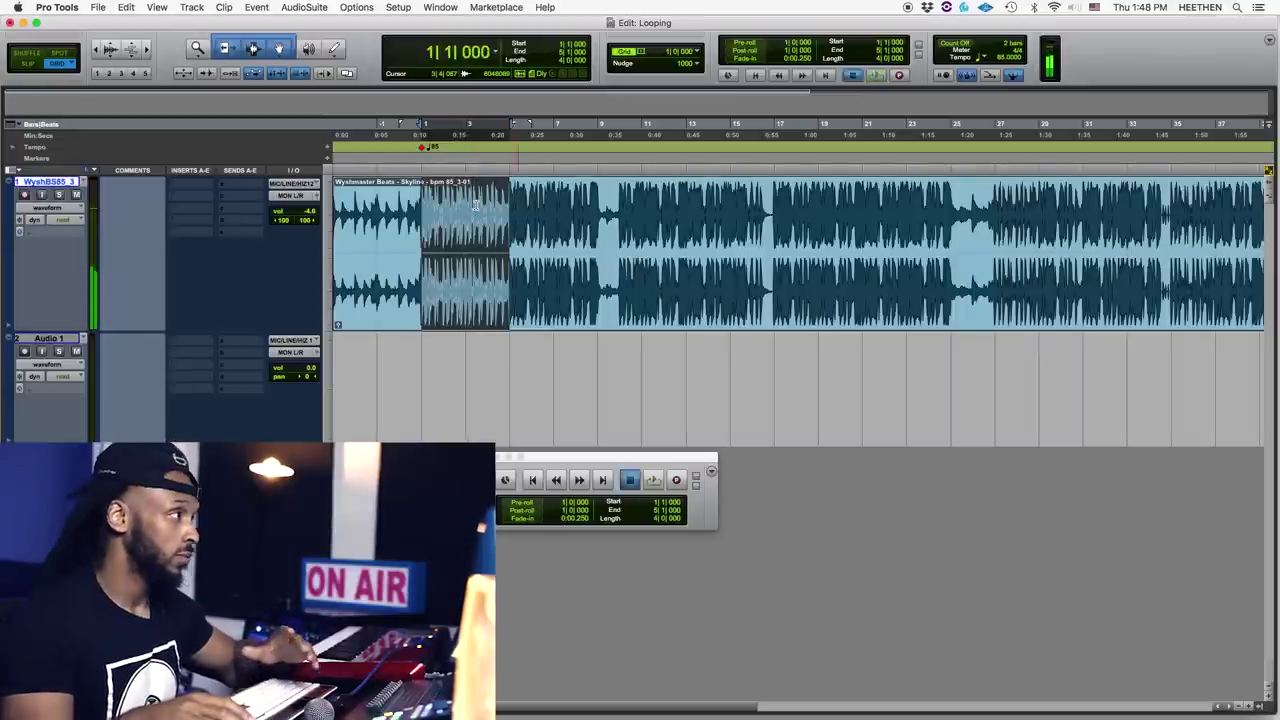
pyautogui.press('space')
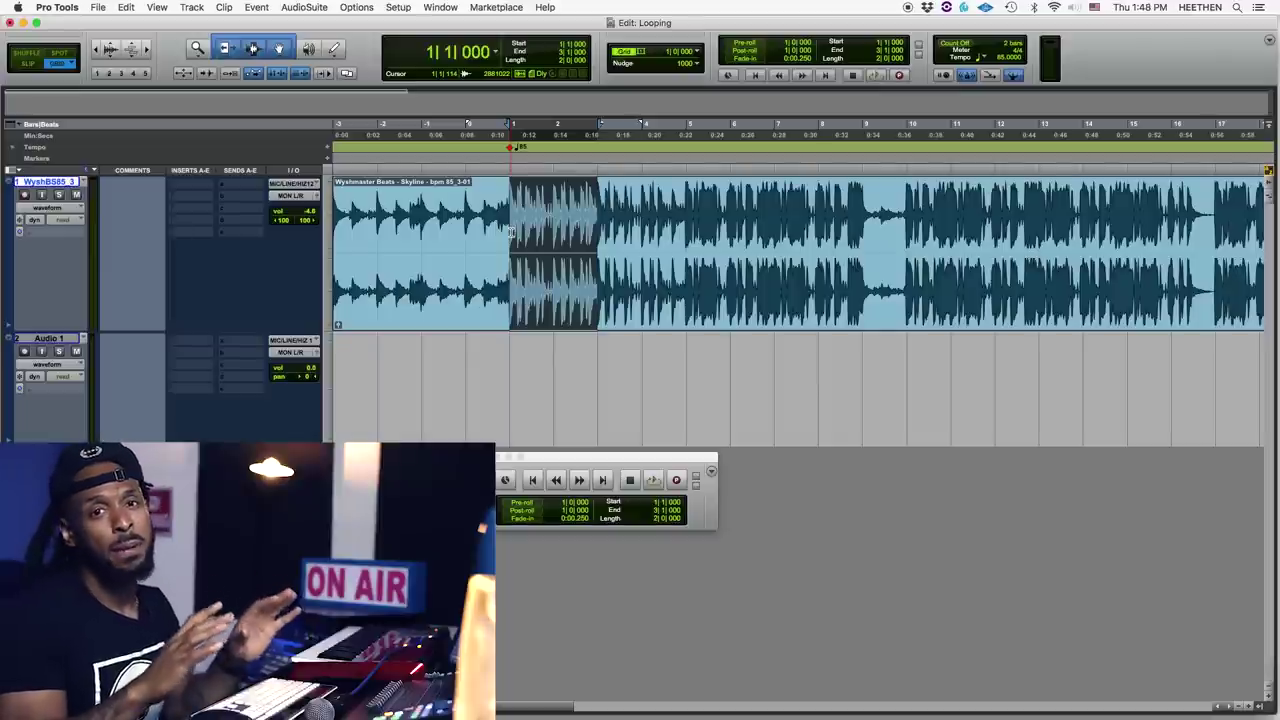
# - Select only the first bar of the beat, from 1|1 to 2|1, and start playing it as a loop
pyautogui.doubleClick(513, 231)
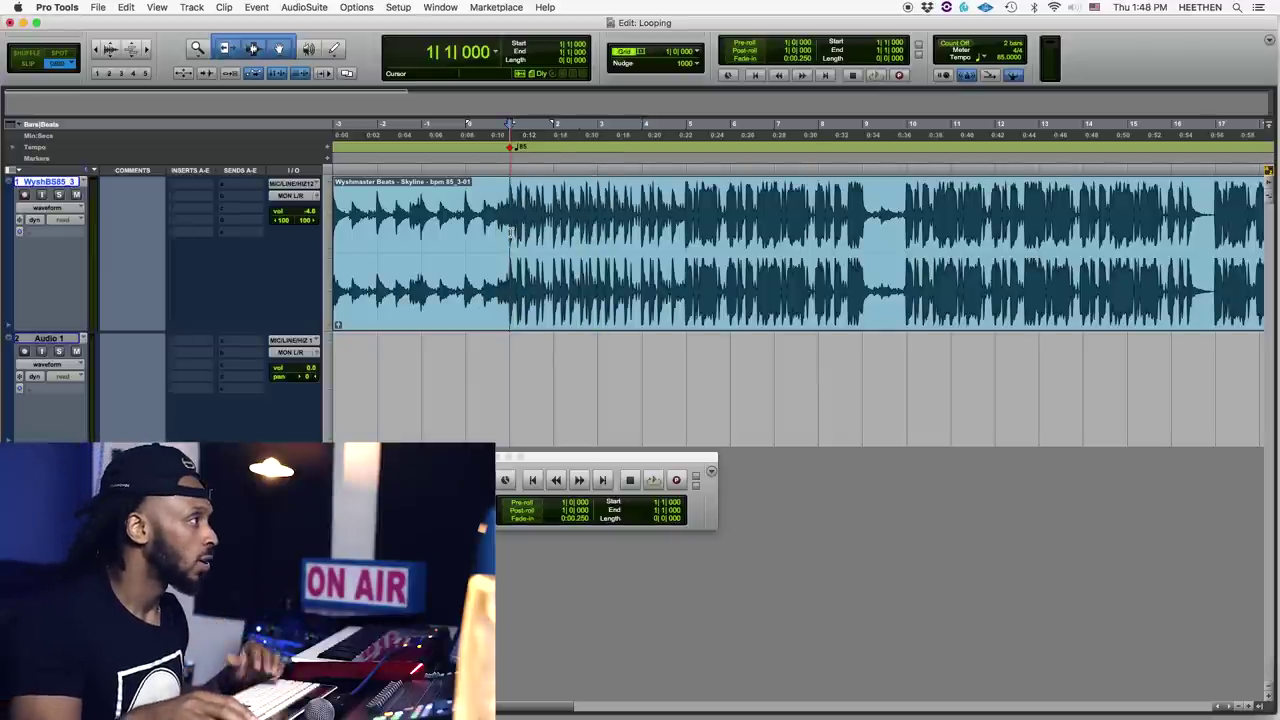
pyautogui.moveTo(516, 228); pyautogui.dragTo(548, 222)
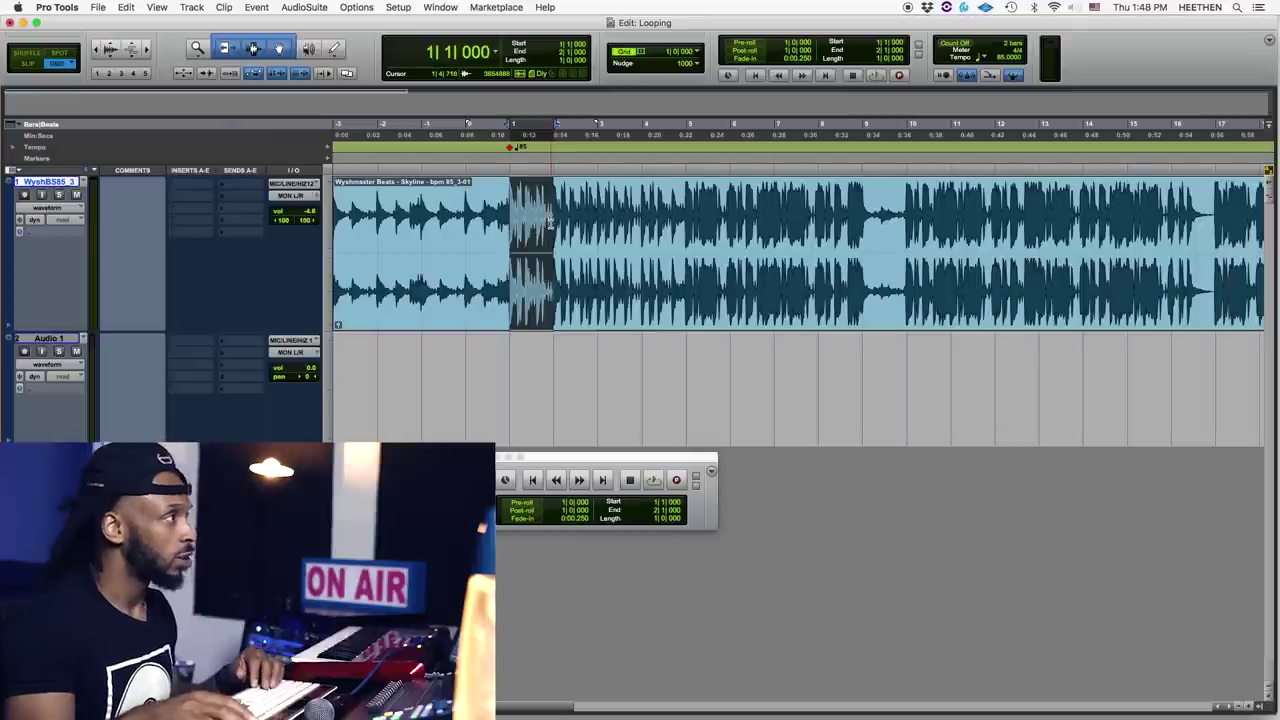
pyautogui.press('space')
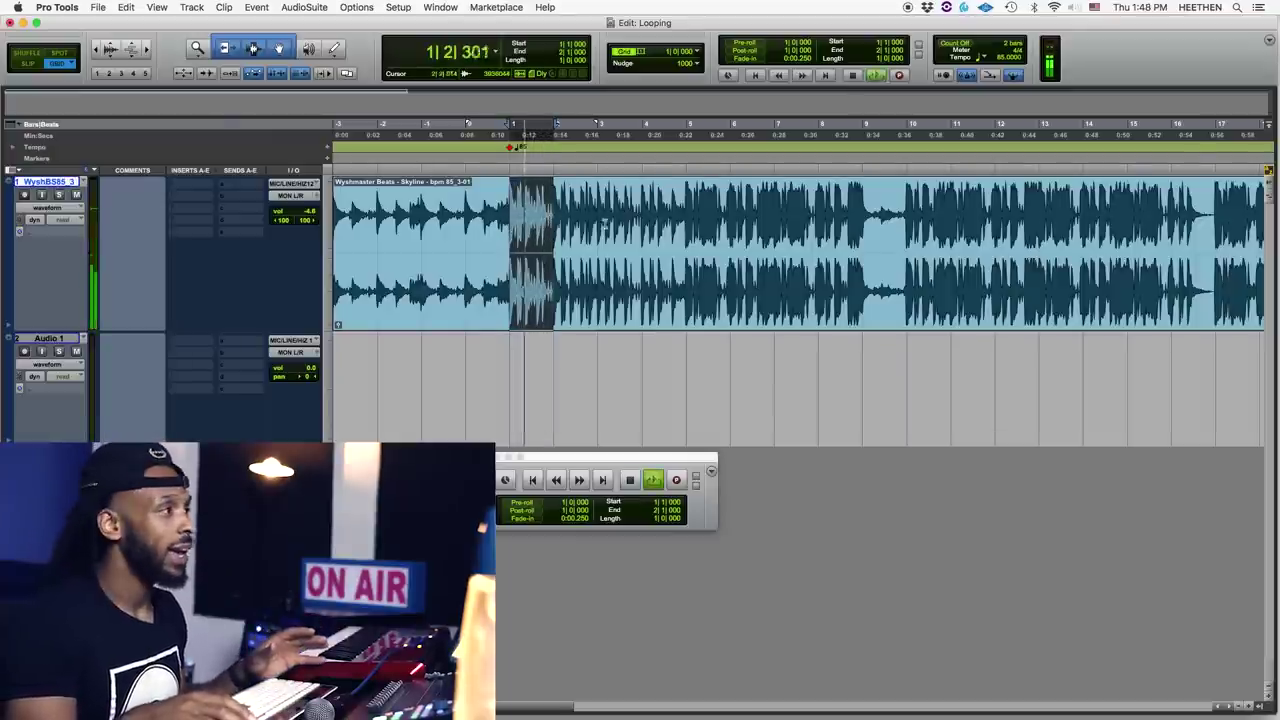
# - Select other ranges of the beat during loop playback, including 3|1 to 6|1 and 6|1 to 9|1
pyautogui.moveTo(735, 226); pyautogui.dragTo(906, 230)
pyautogui.moveTo(999, 231); pyautogui.dragTo(578, 222)
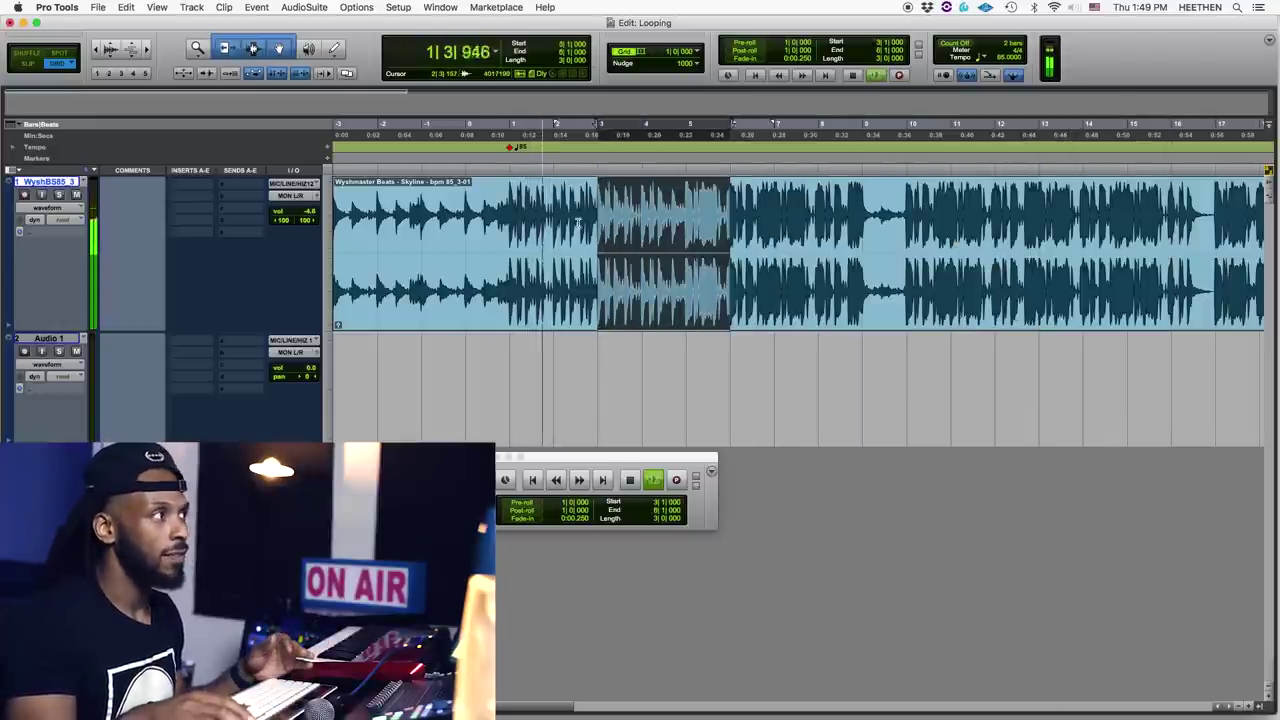
pyautogui.moveTo(722, 226); pyautogui.dragTo(860, 230)
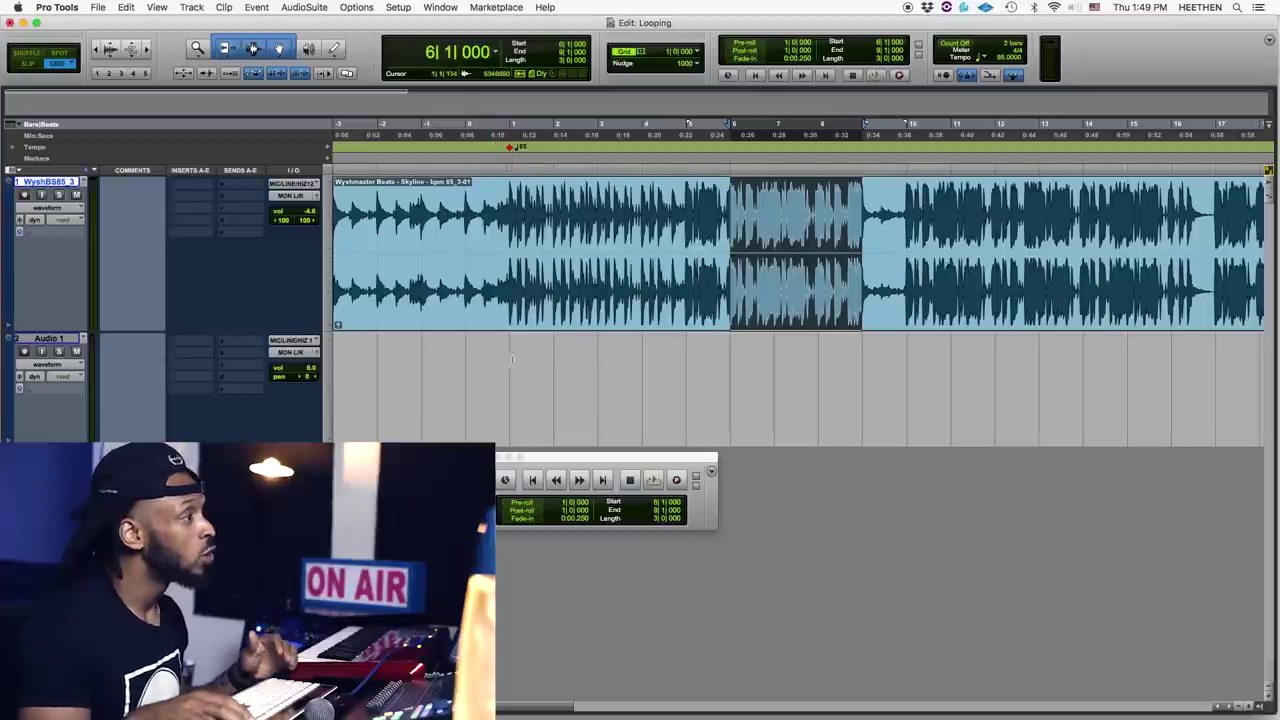
# - Place the edit cursor at bar 1 on the Audio 1 track and enable Loop Record
pyautogui.click(511, 360)
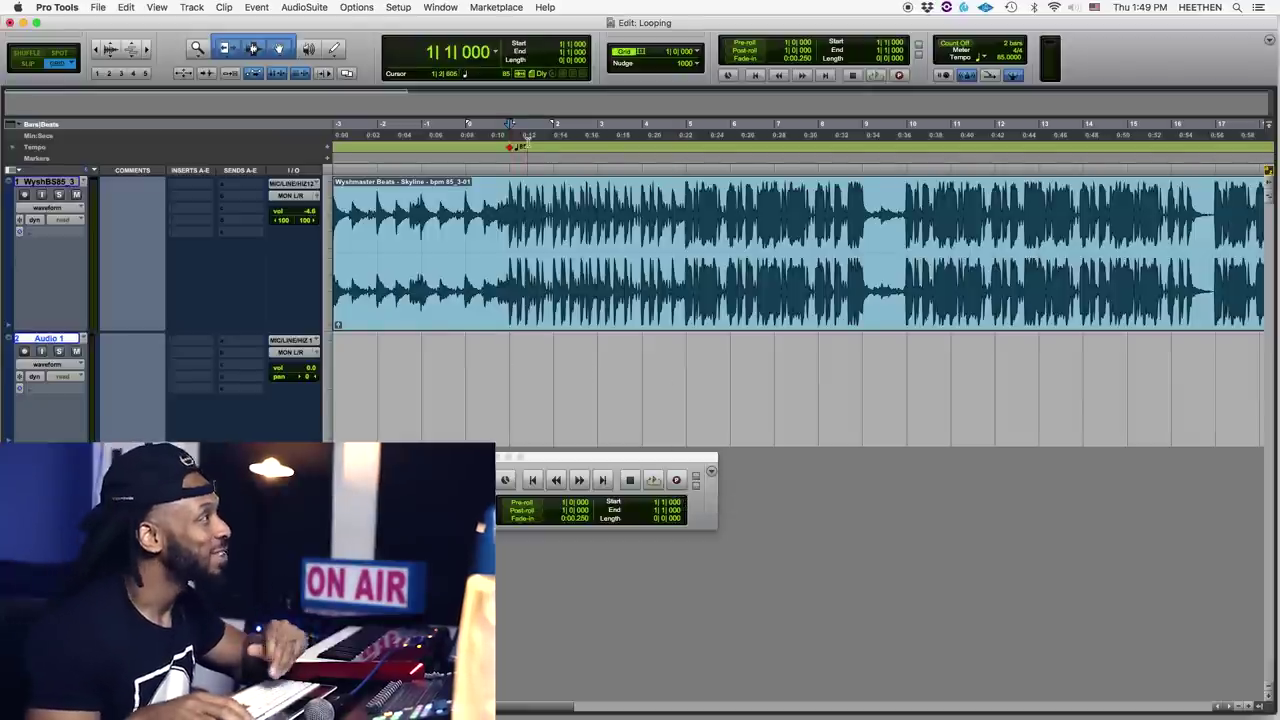
pyautogui.click(343, 7)
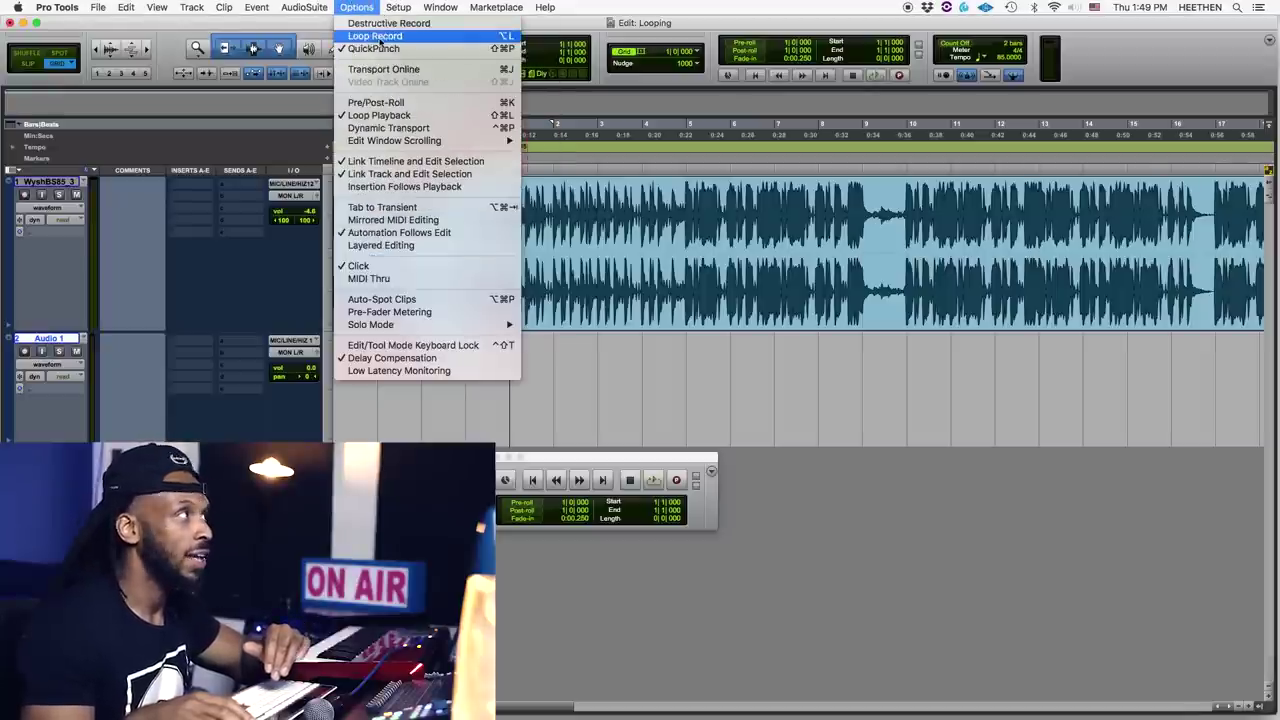
pyautogui.click(362, 5)
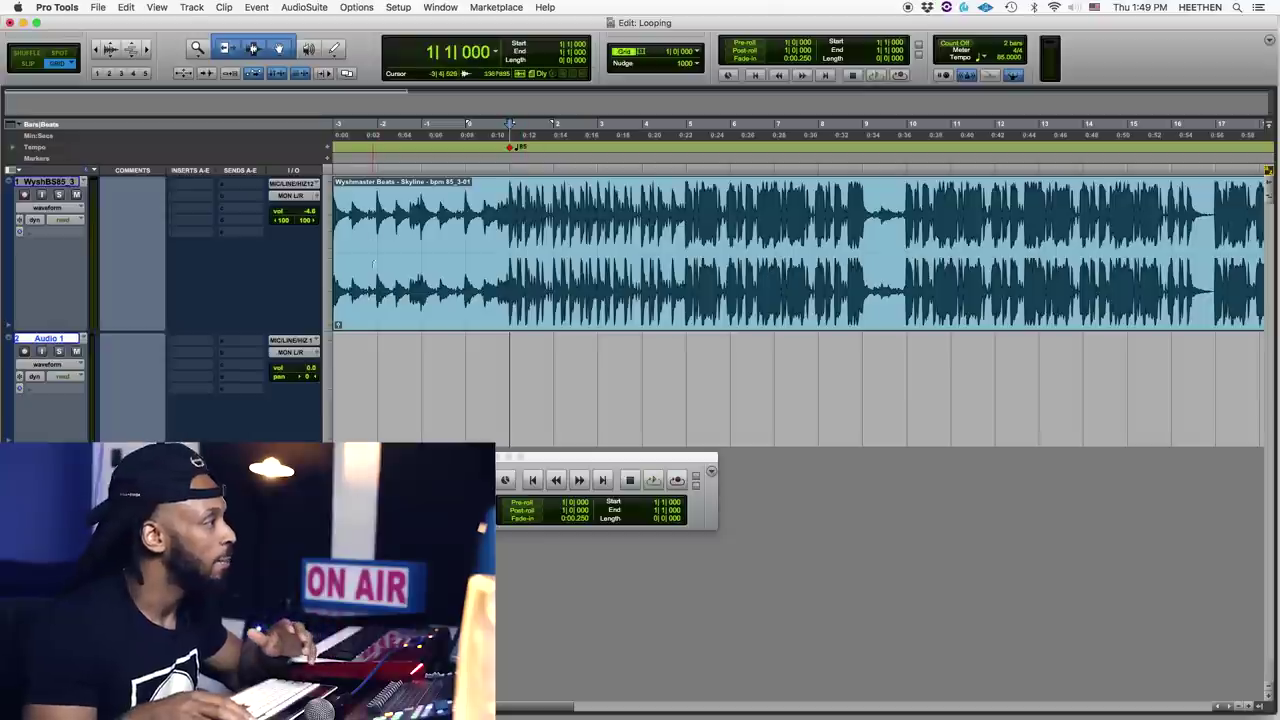
# - Examine the record mode choices on the floating transport's record control and leave Loop mode selected
pyautogui.moveTo(642, 462); pyautogui.dragTo(637, 464)
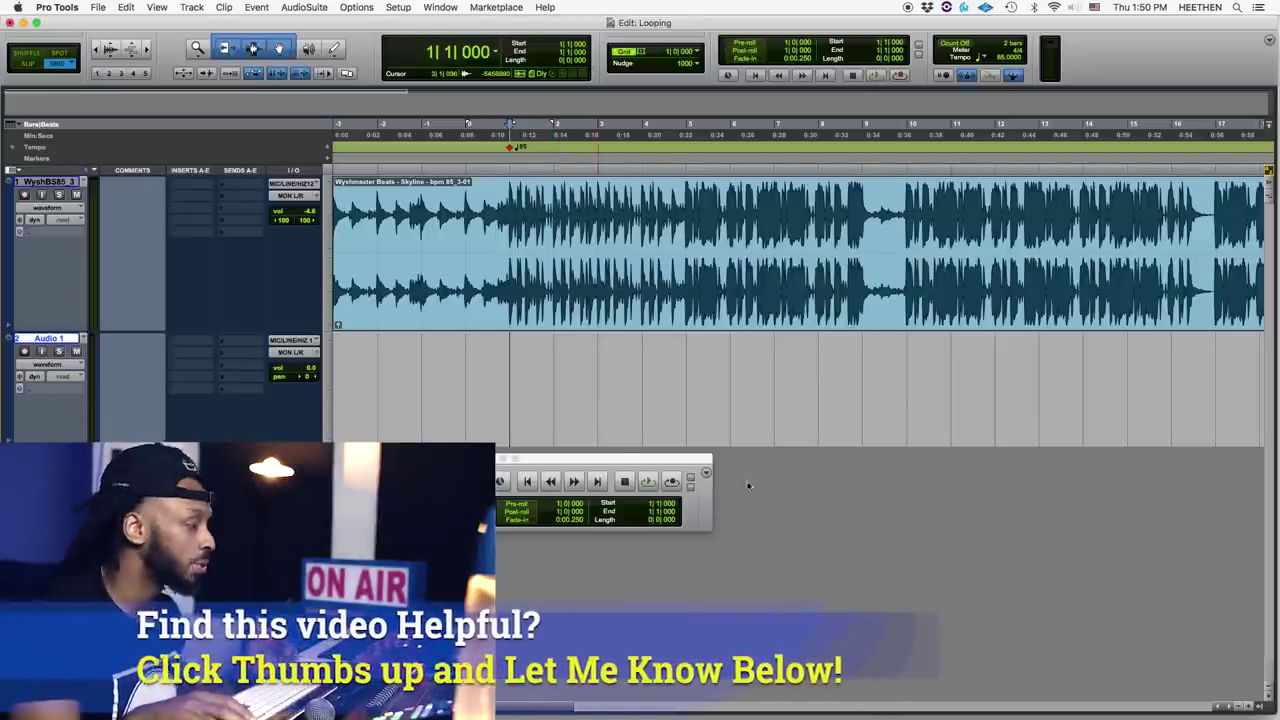
pyautogui.click(671, 481)
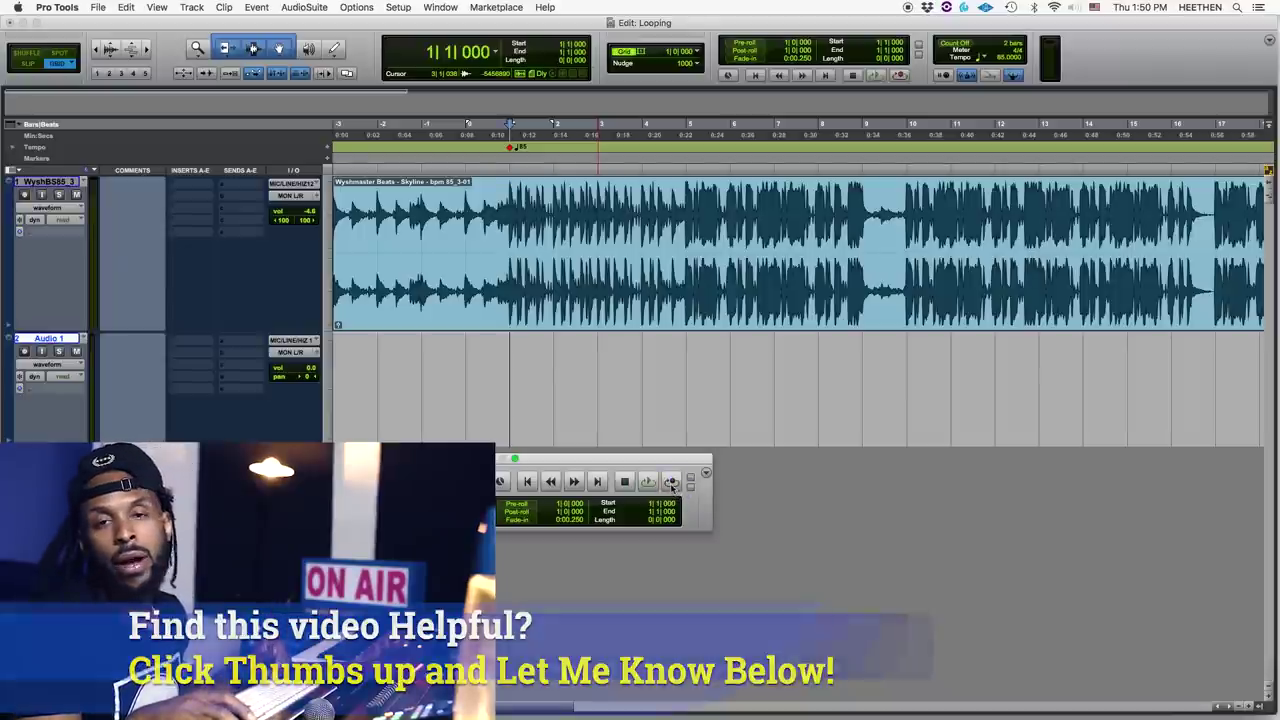
pyautogui.rightClick(672, 483)
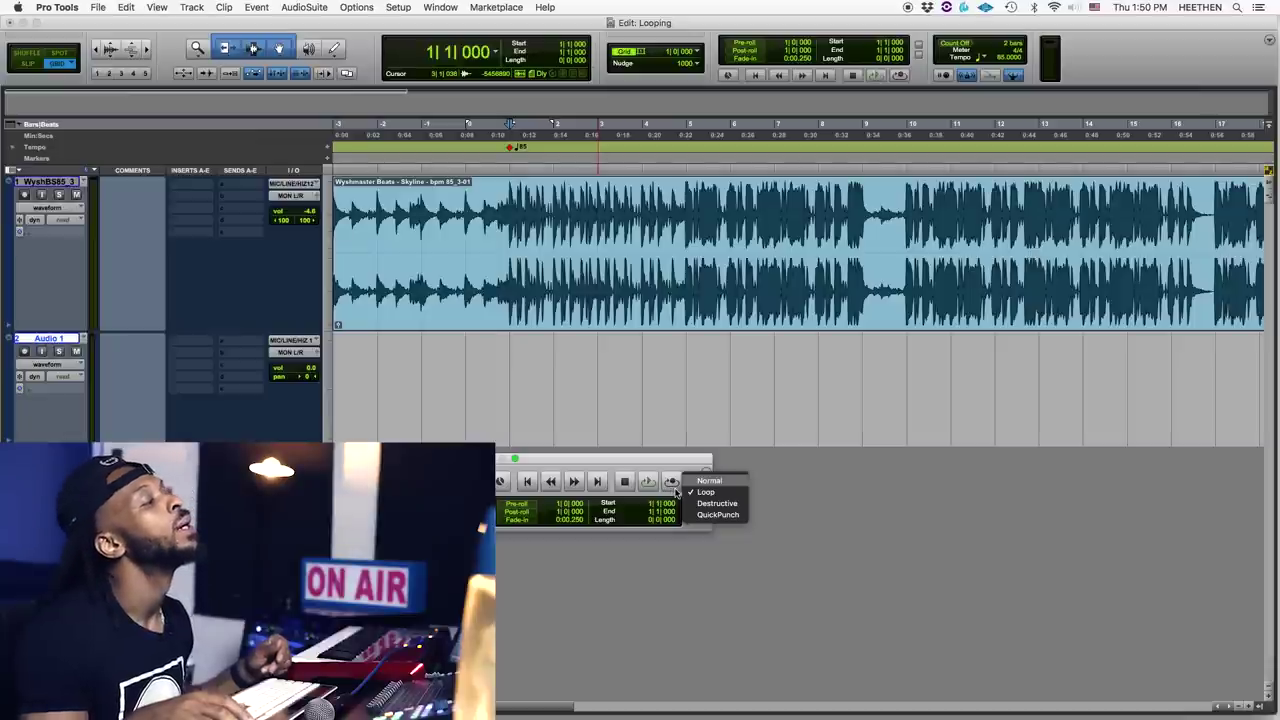
pyautogui.click(775, 501)
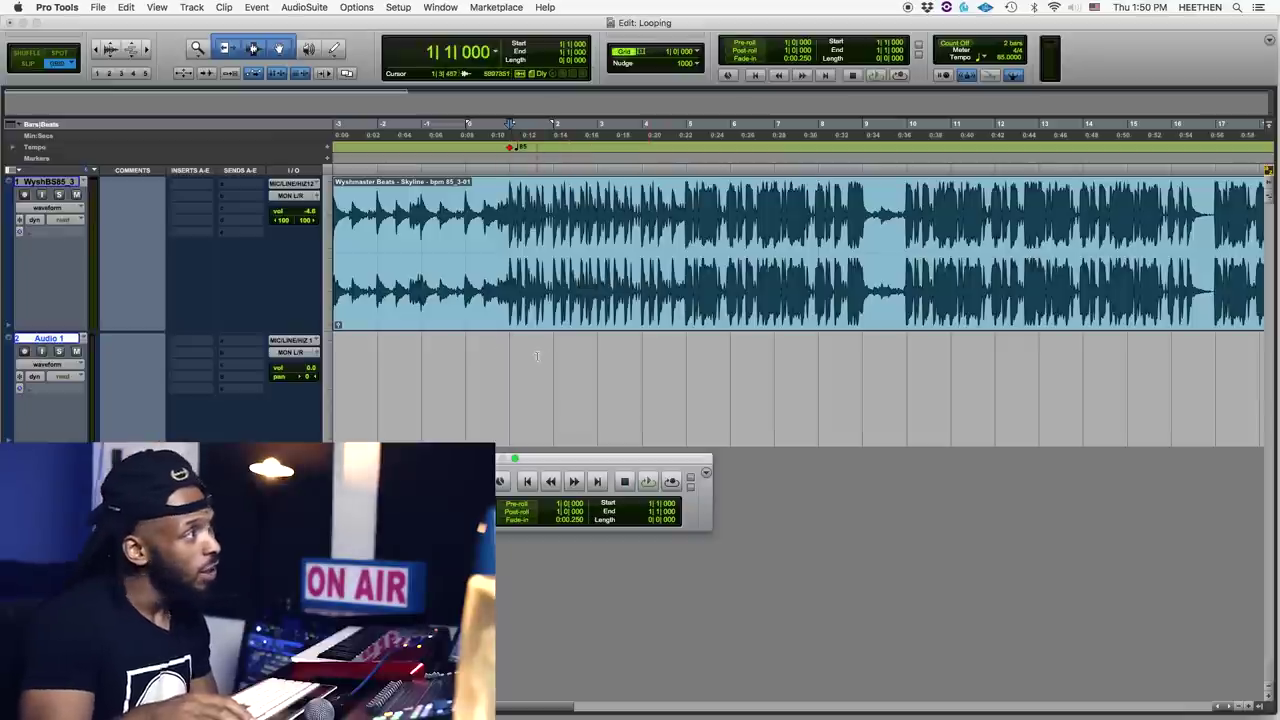
# - Select 1|1 to 3|1 on the Audio 1 track and set its input to MIC/LINE/HIZ 2 (Mono)
pyautogui.moveTo(514, 358); pyautogui.dragTo(598, 360)
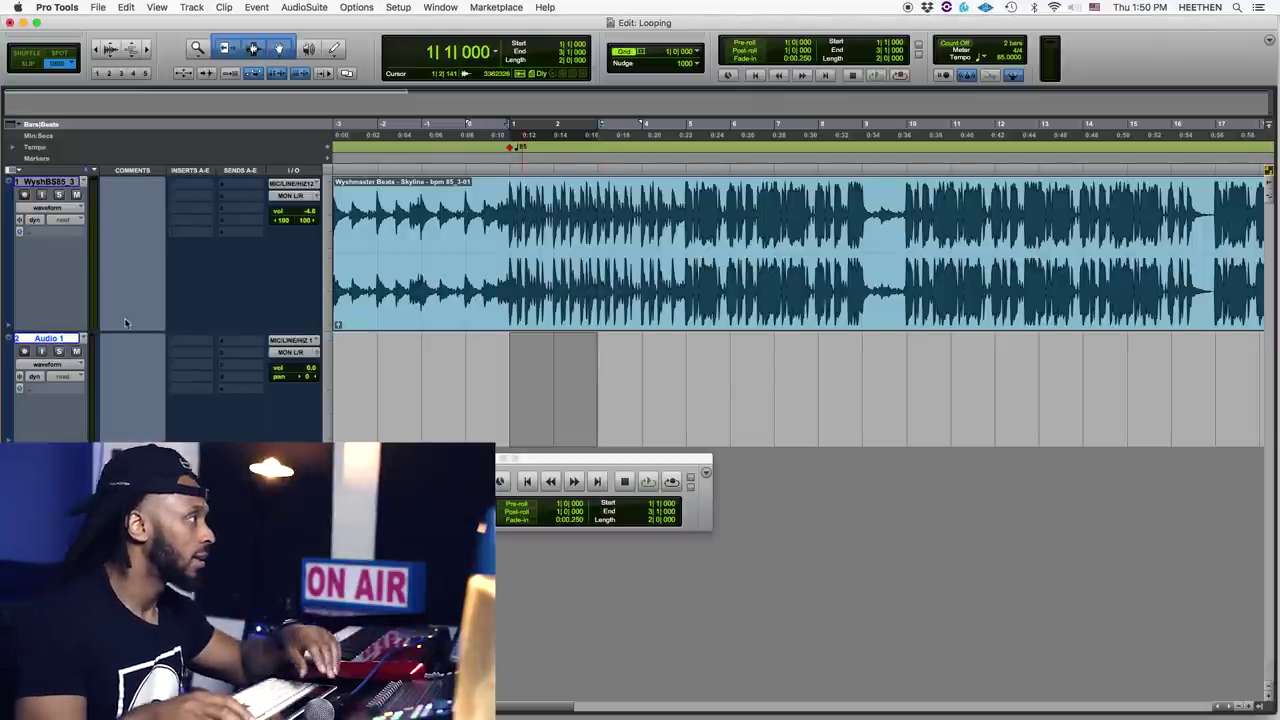
pyautogui.click(285, 342)
pyautogui.moveTo(285, 342)
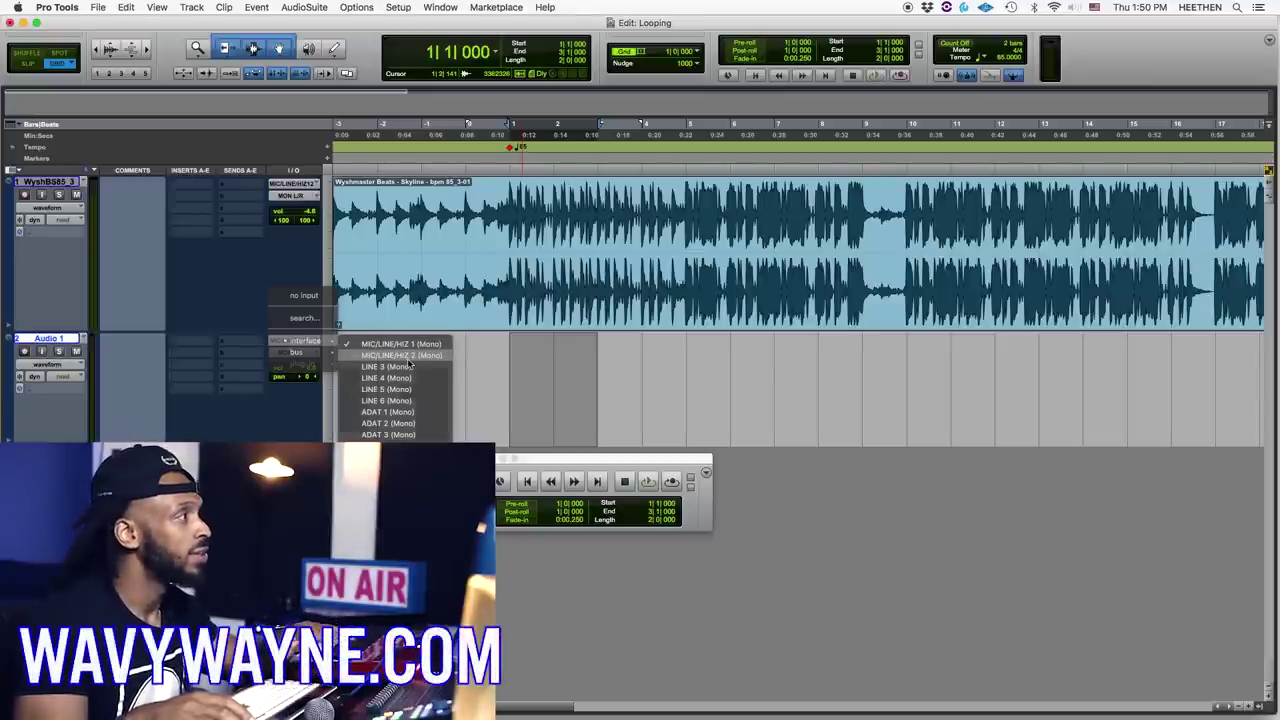
pyautogui.click(408, 358)
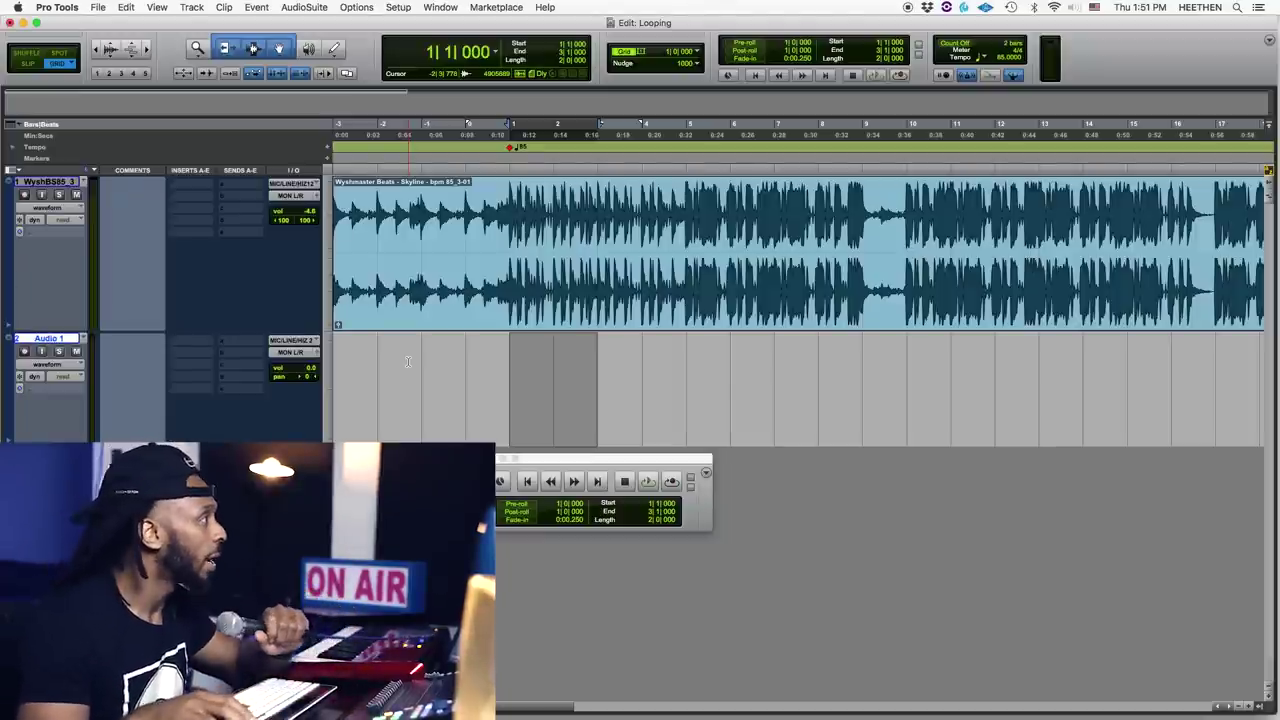
# - Record-enable the Audio 1 track, loop-record four takes over 1|1 to 3|1, and close the floating transport
pyautogui.click(25, 352)
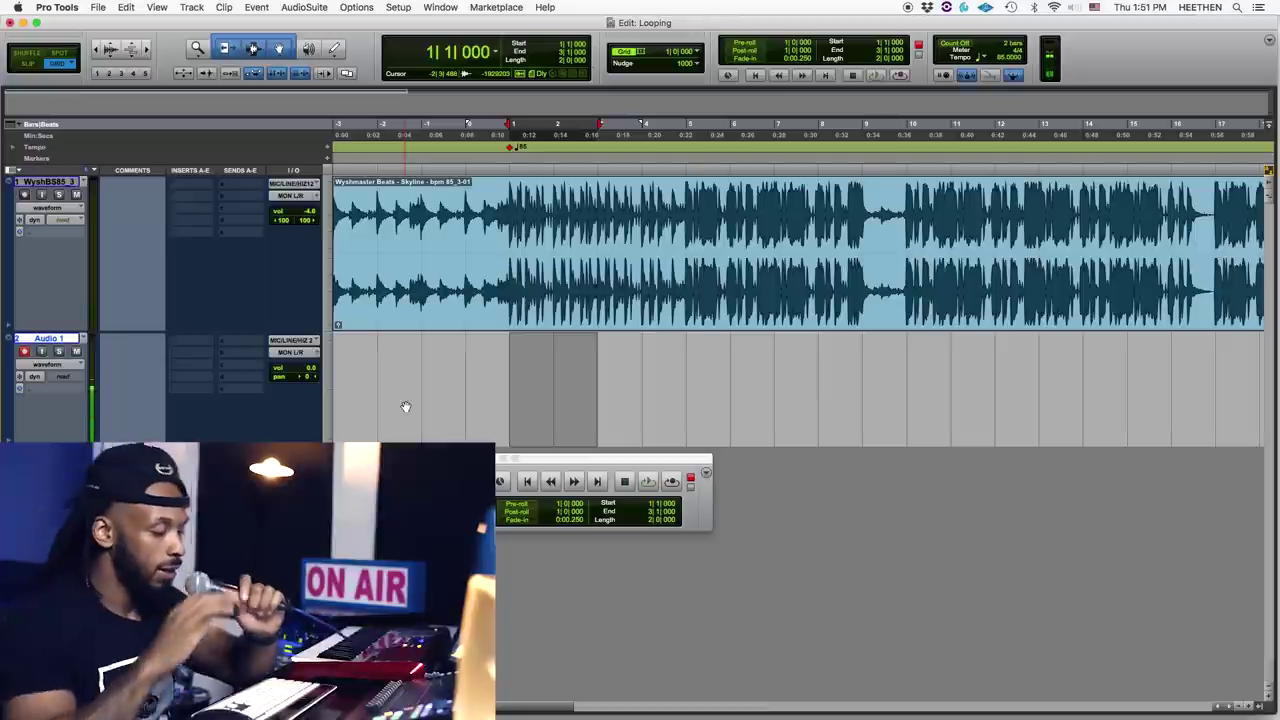
pyautogui.press('super+space')
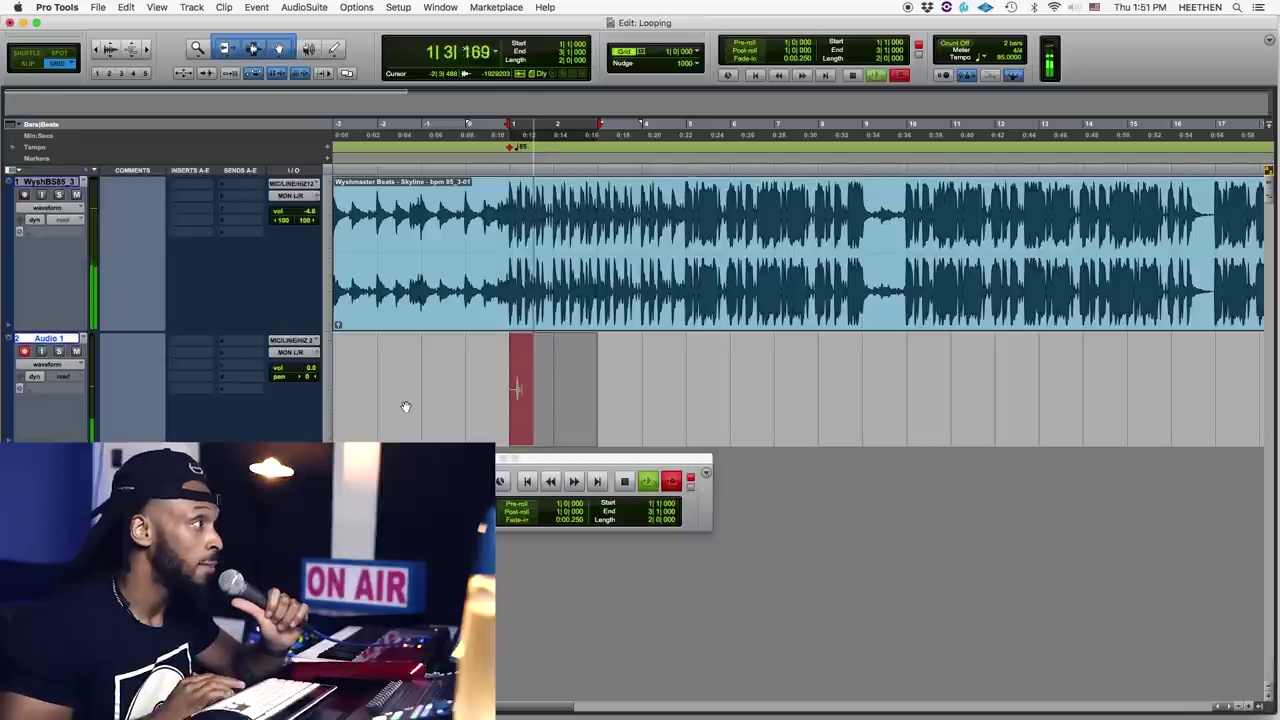
pyautogui.press('space')
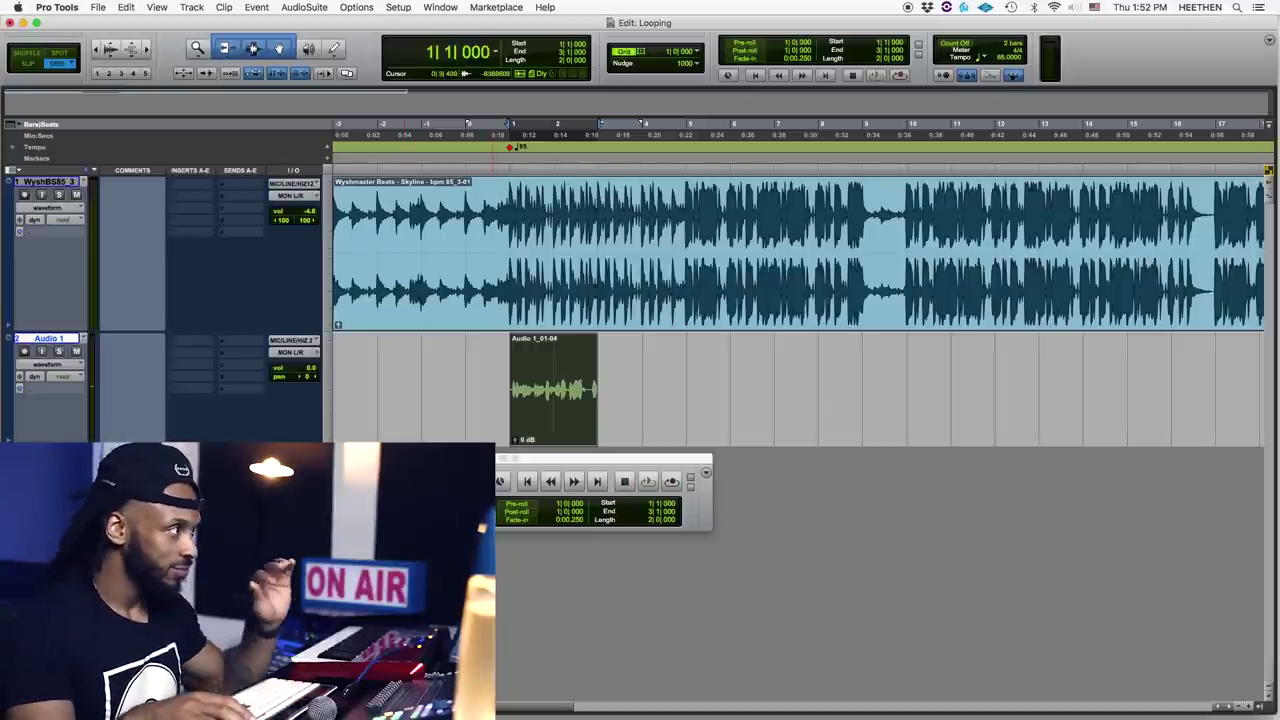
pyautogui.click(491, 458)
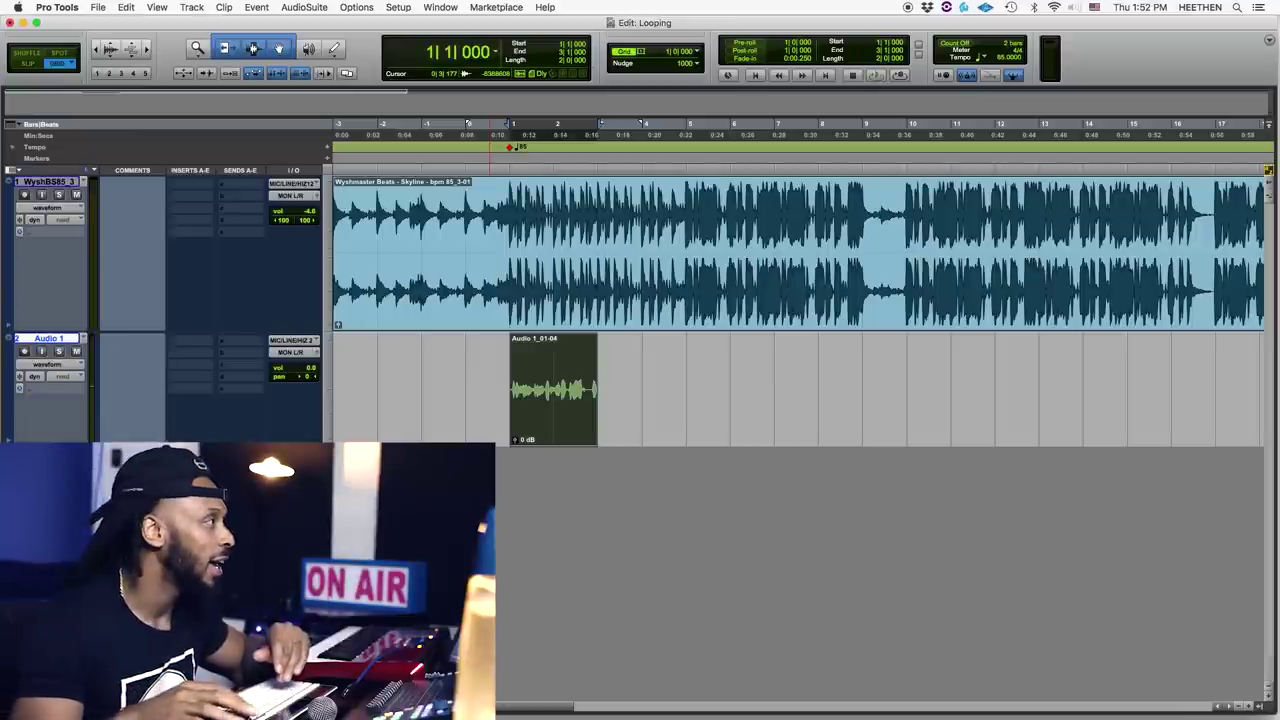
# - Set the recorded clip's Matching Alternates criteria to Track Name, with None as the additional condition
pyautogui.rightClick(533, 381)
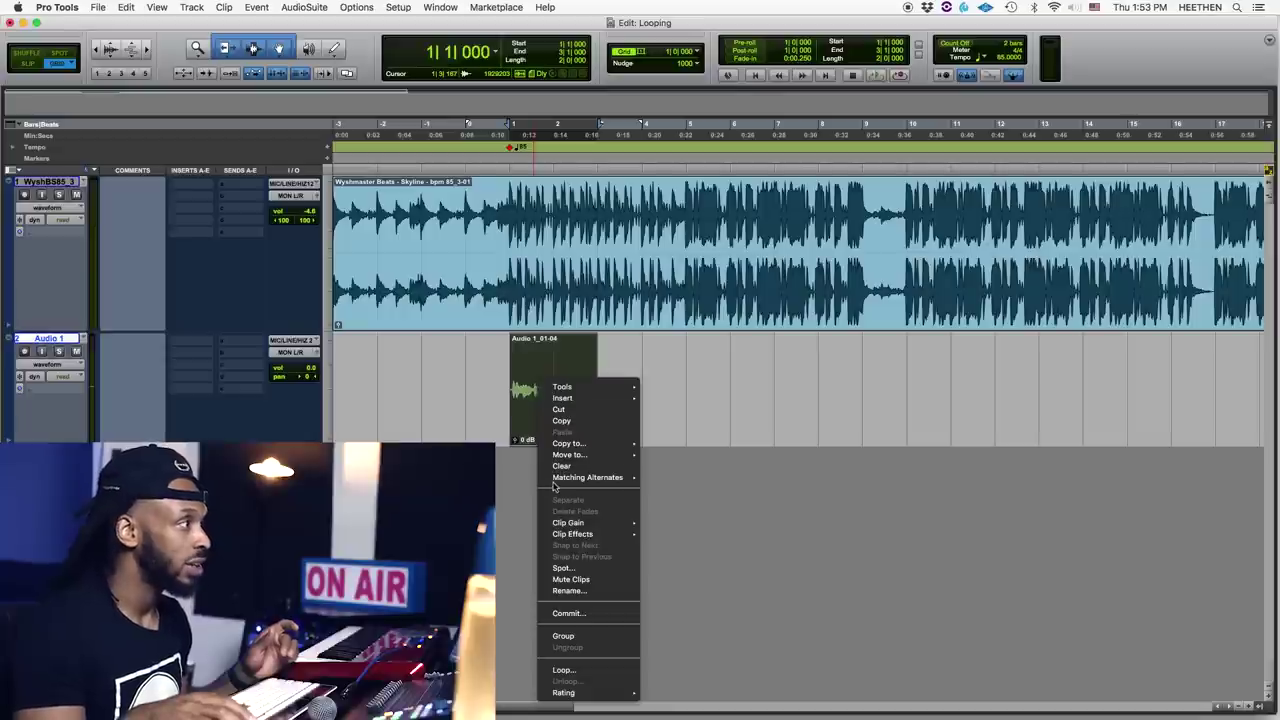
pyautogui.moveTo(556, 484)
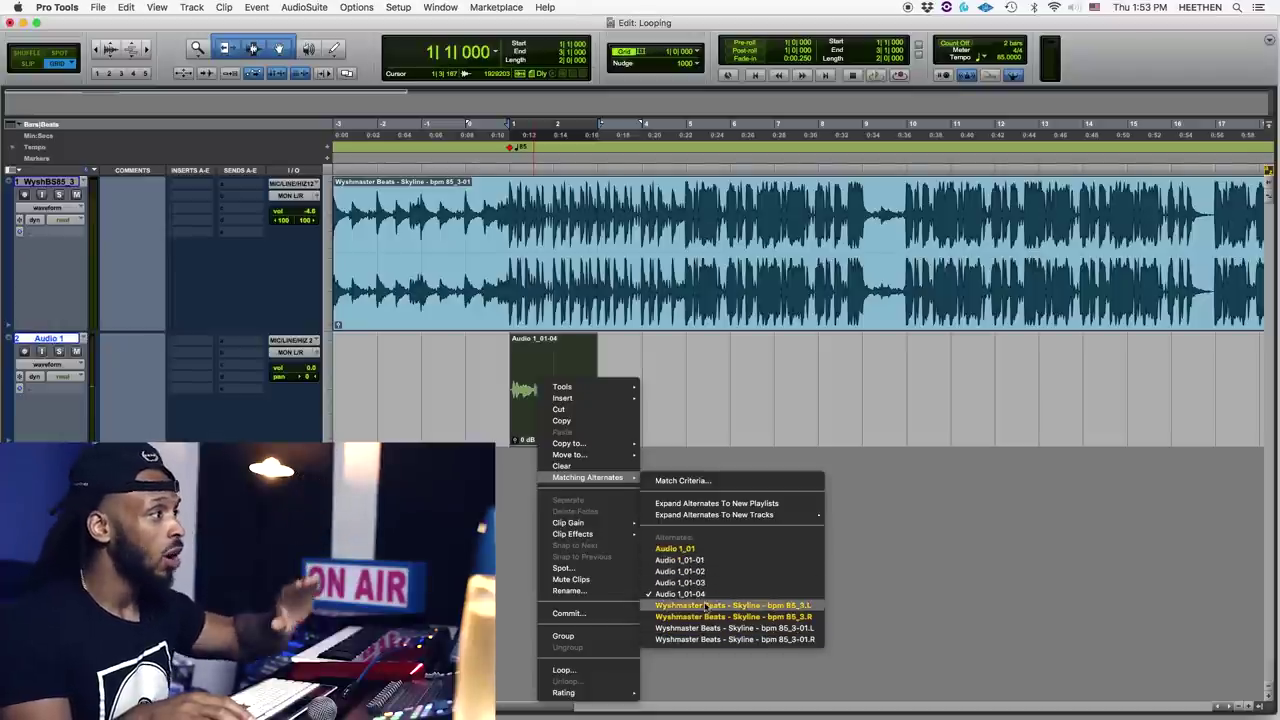
pyautogui.click(700, 481)
pyautogui.moveTo(145, 28); pyautogui.dragTo(706, 377)
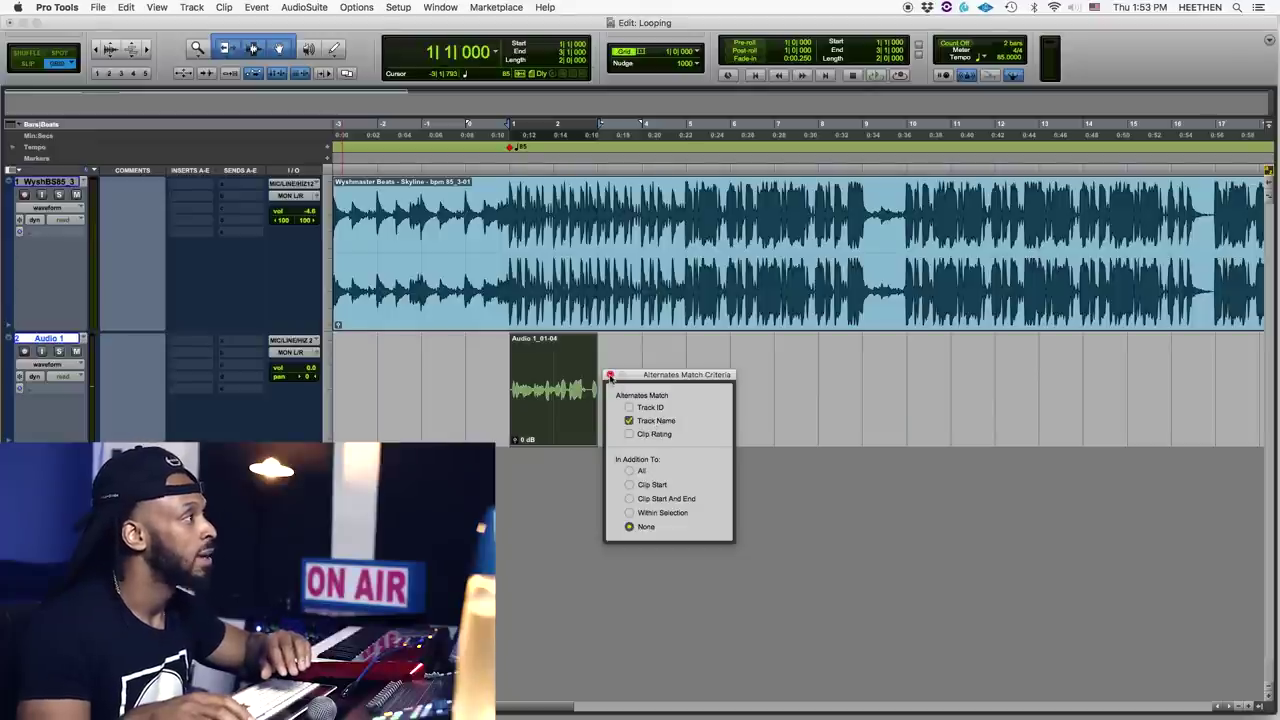
pyautogui.click(610, 376)
# - Swap the recorded clip on Audio 1 through the alternate takes Audio 1_01-01, 01-02 and 01-03, ending on Audio 1_01-04
pyautogui.rightClick(559, 398)
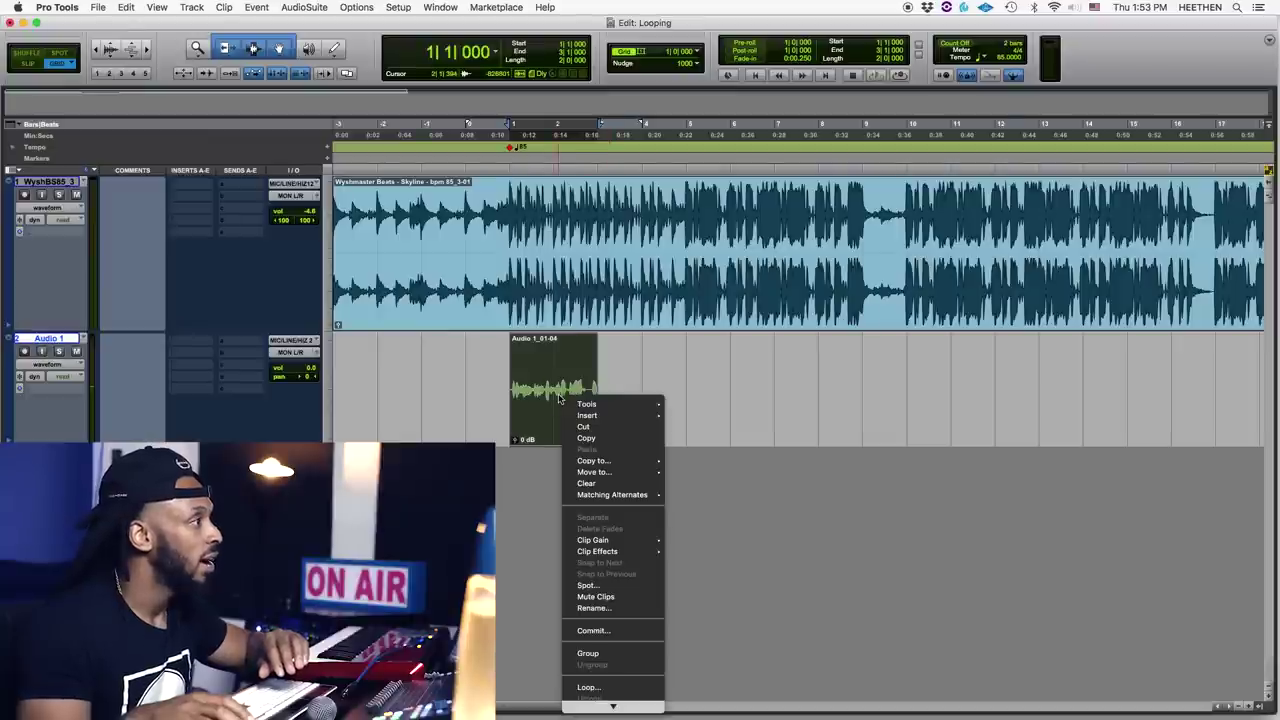
pyautogui.moveTo(596, 495)
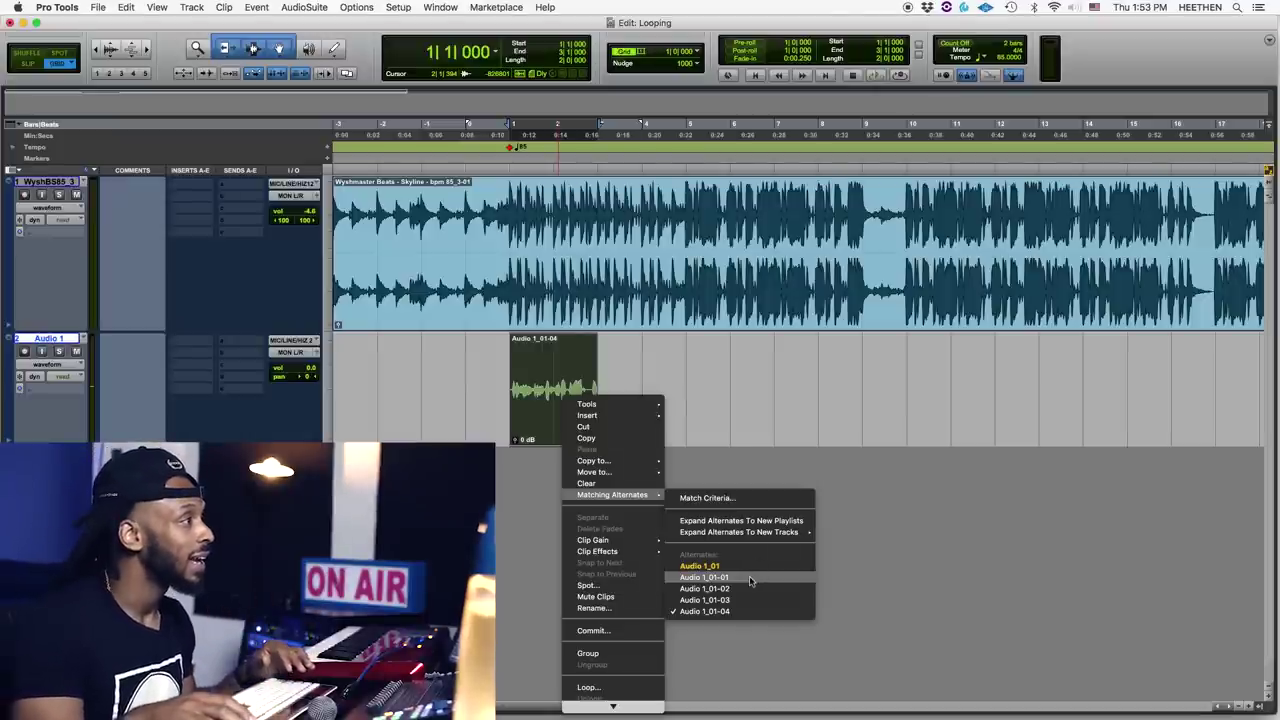
pyautogui.click(751, 581)
pyautogui.rightClick(567, 402)
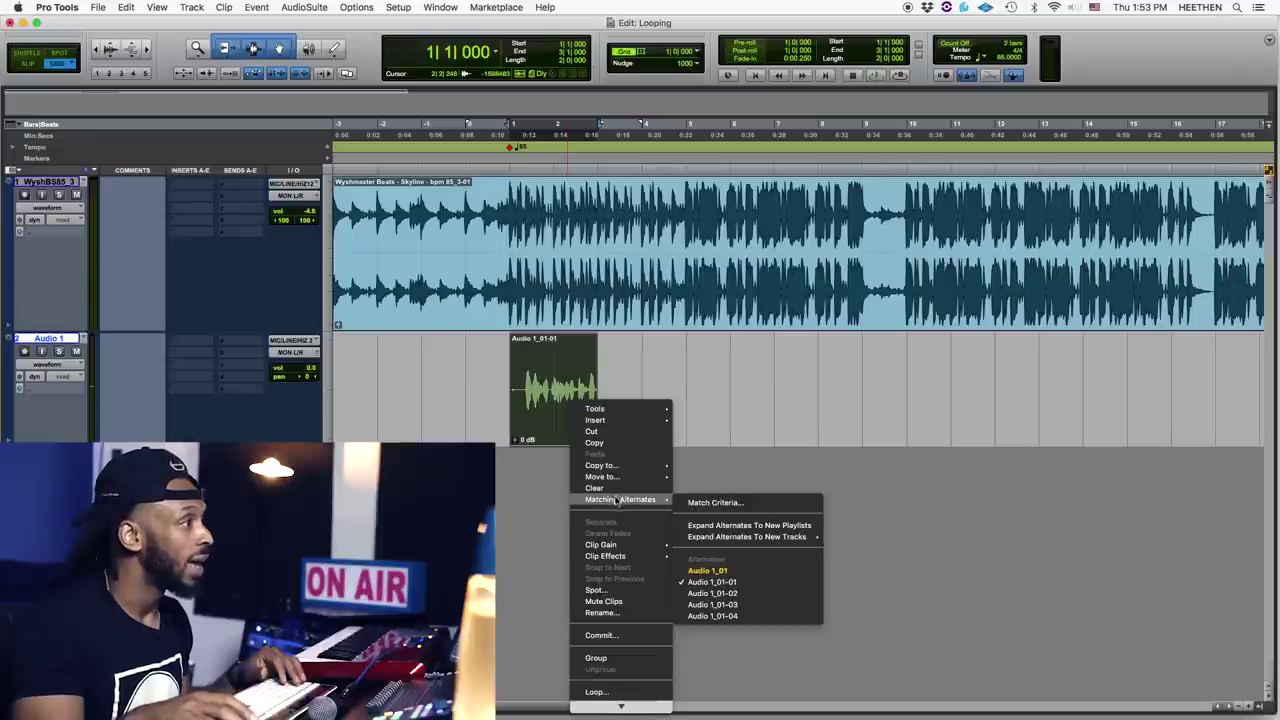
pyautogui.click(712, 593)
pyautogui.rightClick(553, 368)
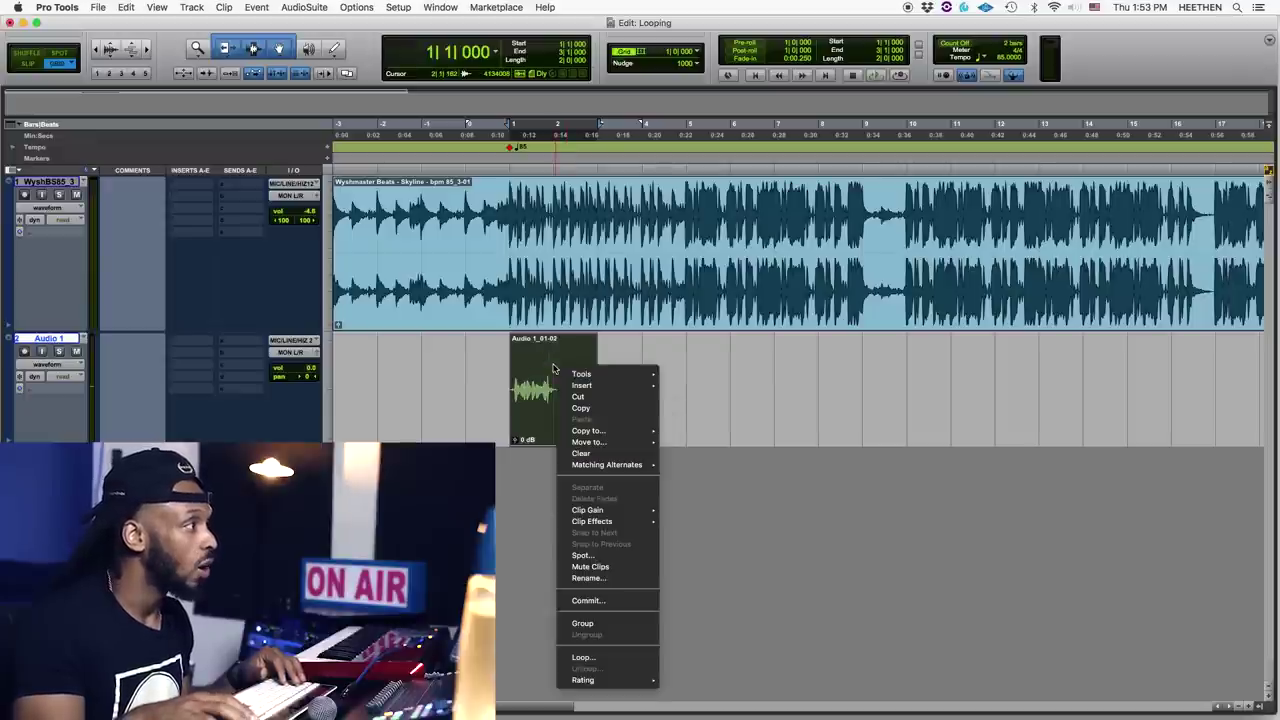
pyautogui.moveTo(600, 468)
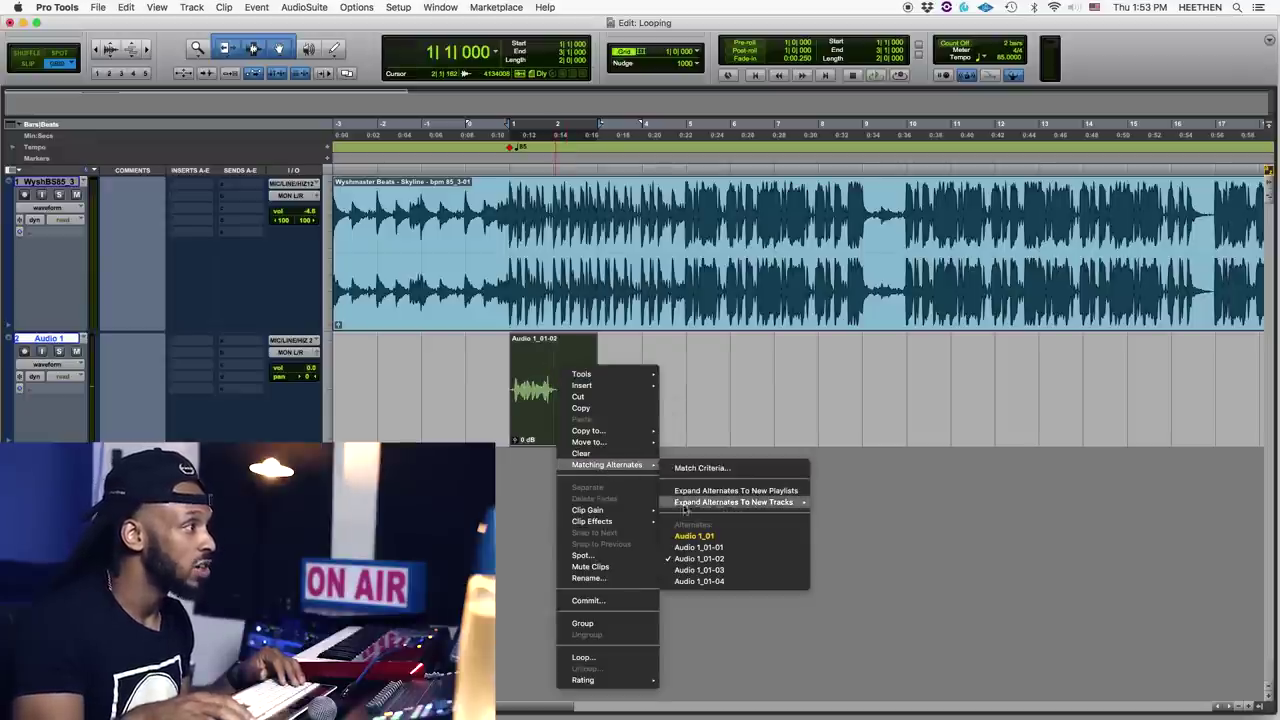
pyautogui.click(699, 570)
pyautogui.rightClick(585, 362)
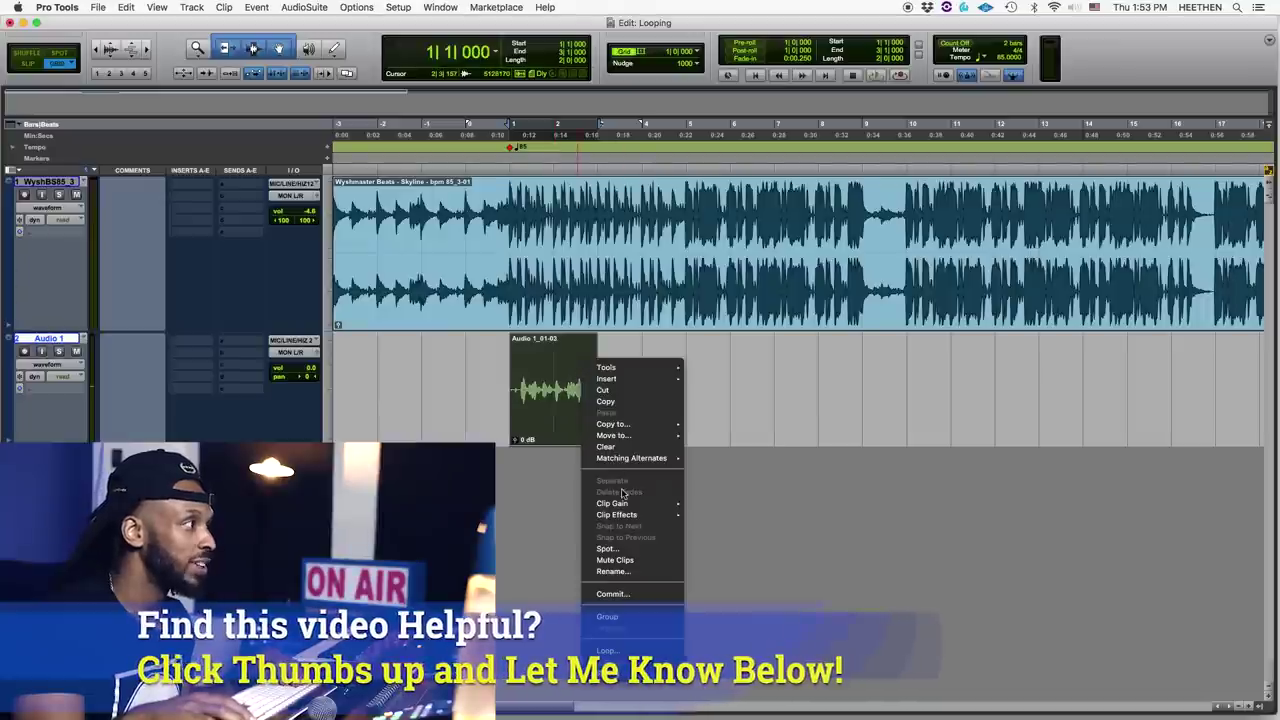
pyautogui.moveTo(605, 458)
pyautogui.click(705, 575)
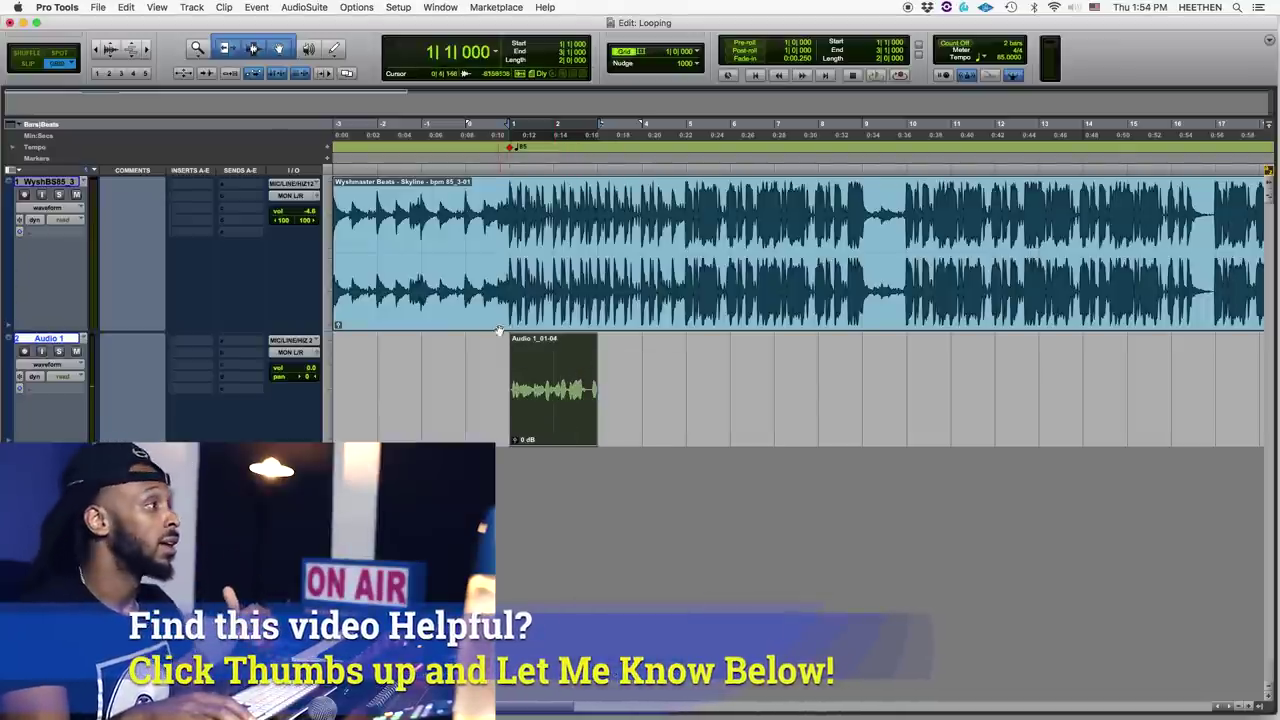
# - Expand the recorded clip's matching alternates to new playlists beneath the Audio 1 track
pyautogui.rightClick(546, 366)
pyautogui.moveTo(600, 468)
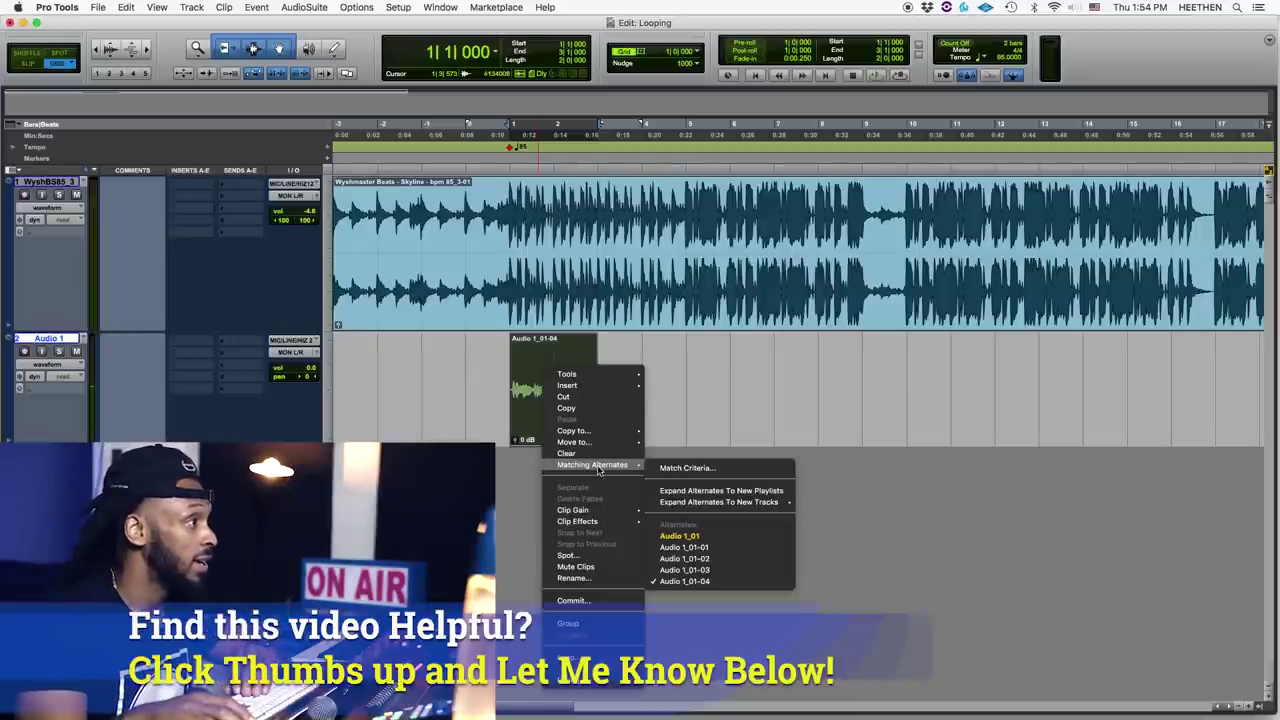
pyautogui.click(777, 491)
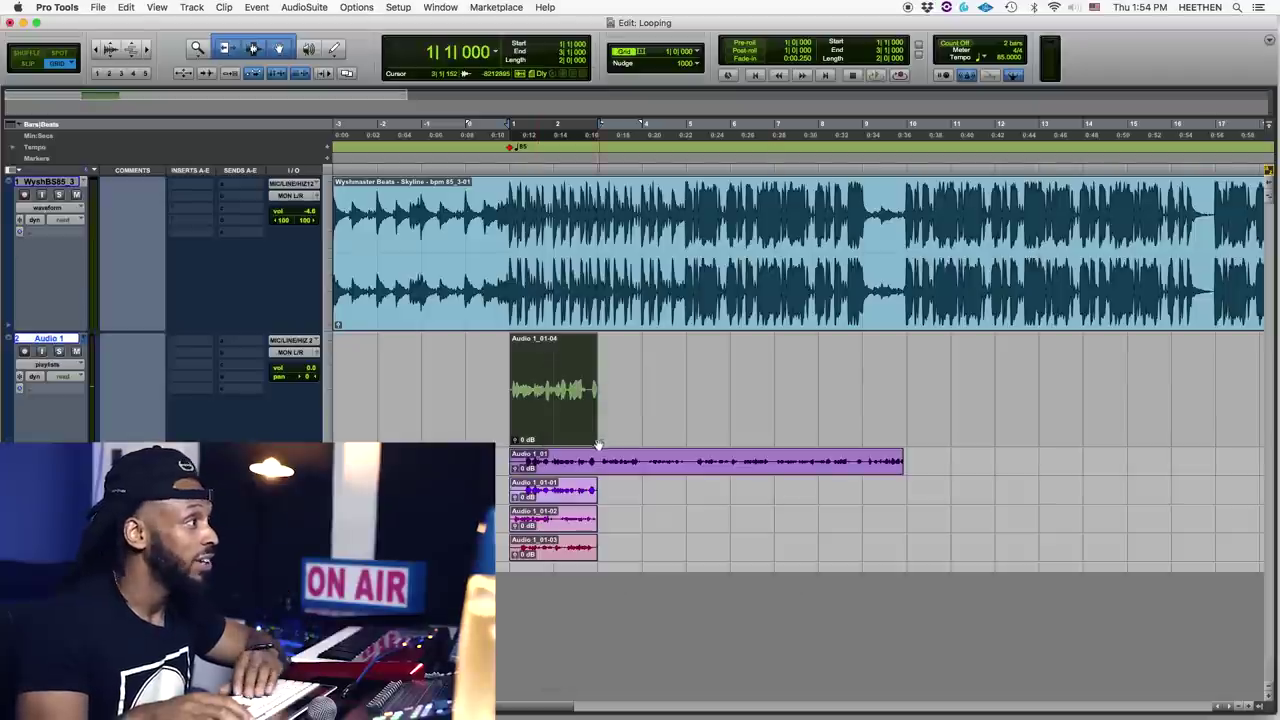